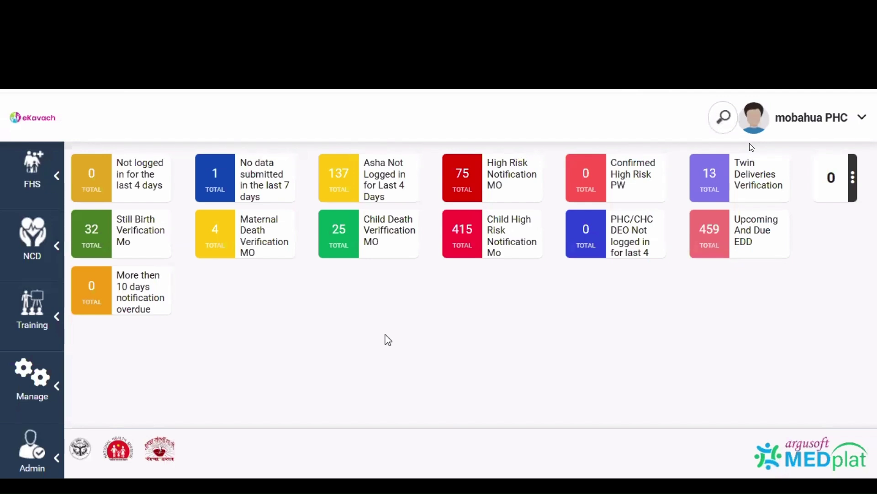
# - Open the NCD Enrollment feature to reach the lists of referred patients
pyautogui.click(32, 233)
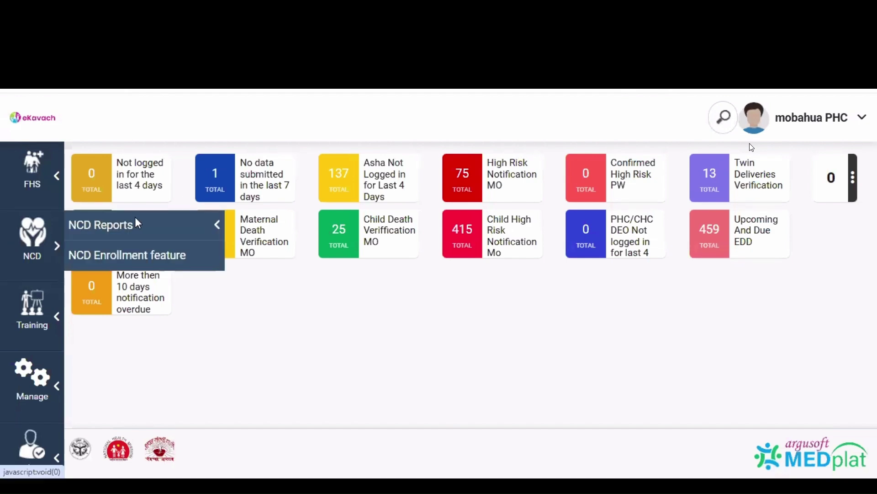
pyautogui.moveTo(132, 221)
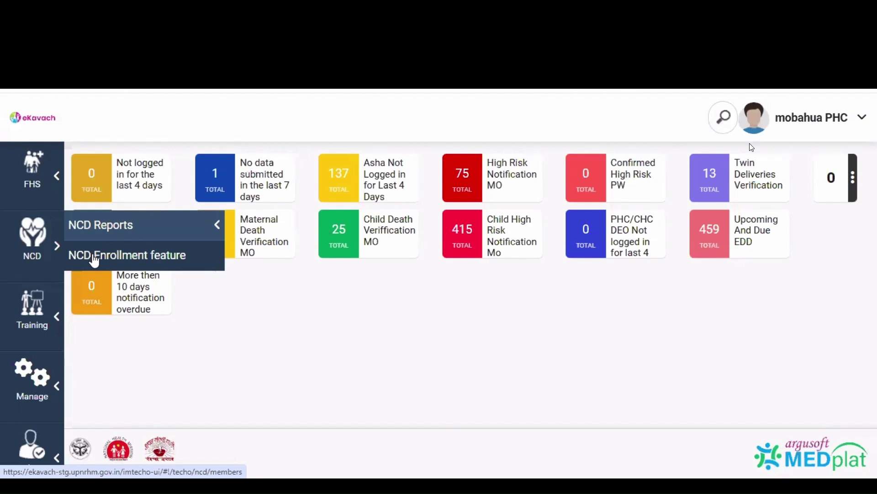
pyautogui.click(94, 260)
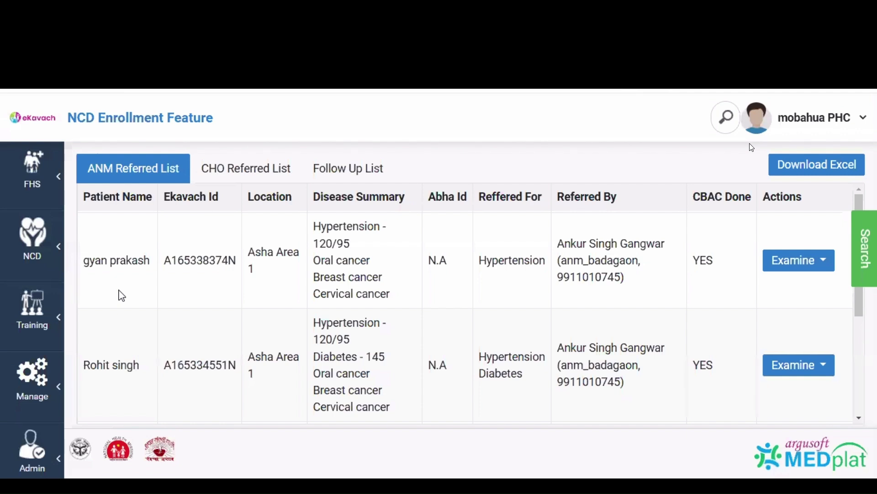
# - Copy the first ANM-referred patient's Ekavach ID and search the members by Member ID with it
pyautogui.doubleClick(185, 257)
pyautogui.hotkey('ctrl', 'c')
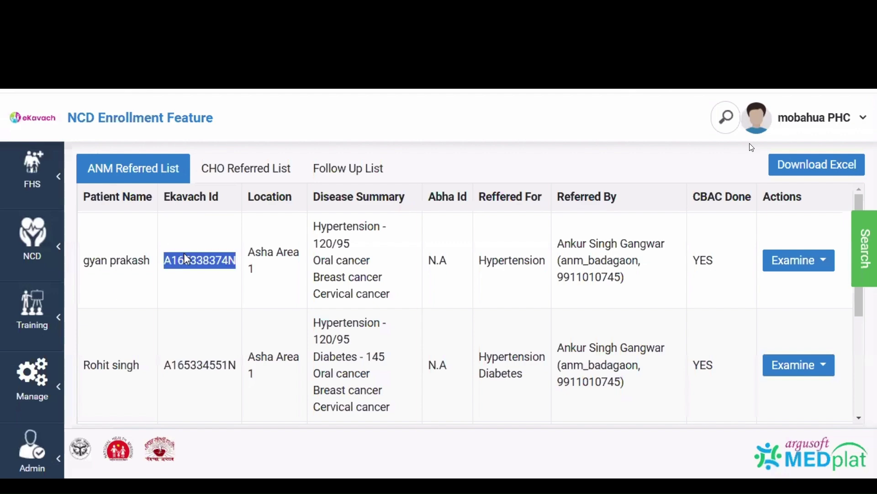
pyautogui.click(870, 263)
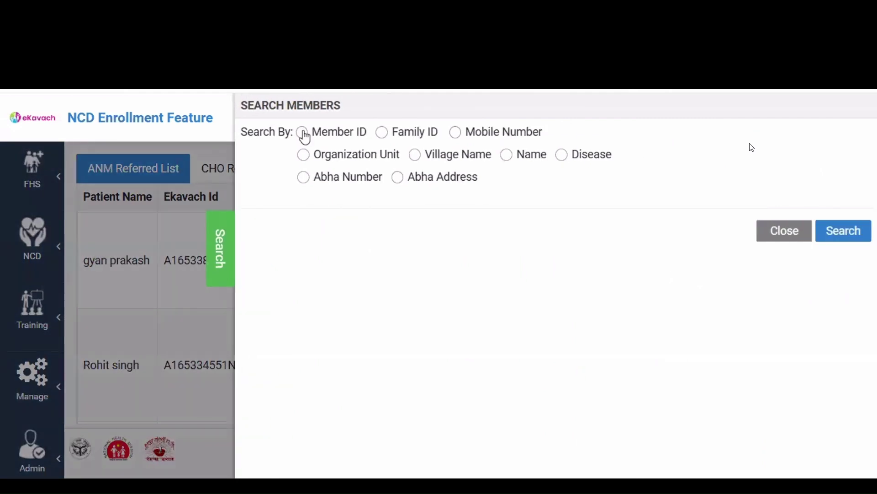
pyautogui.click(302, 132)
pyautogui.click(475, 201)
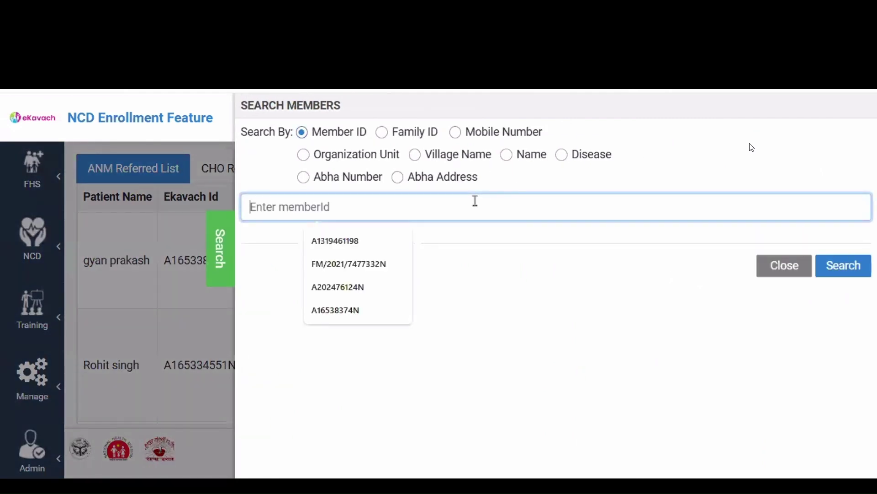
pyautogui.hotkey('ctrl', 'v')
pyautogui.click(832, 276)
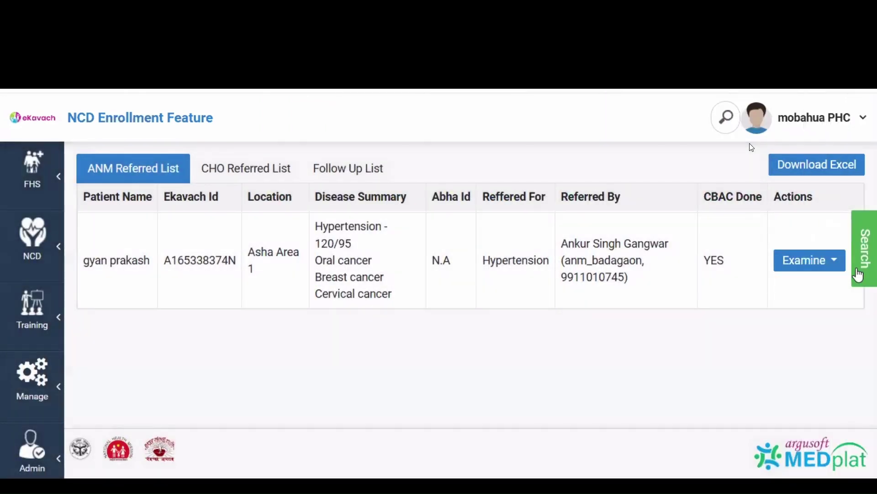
pyautogui.click(858, 275)
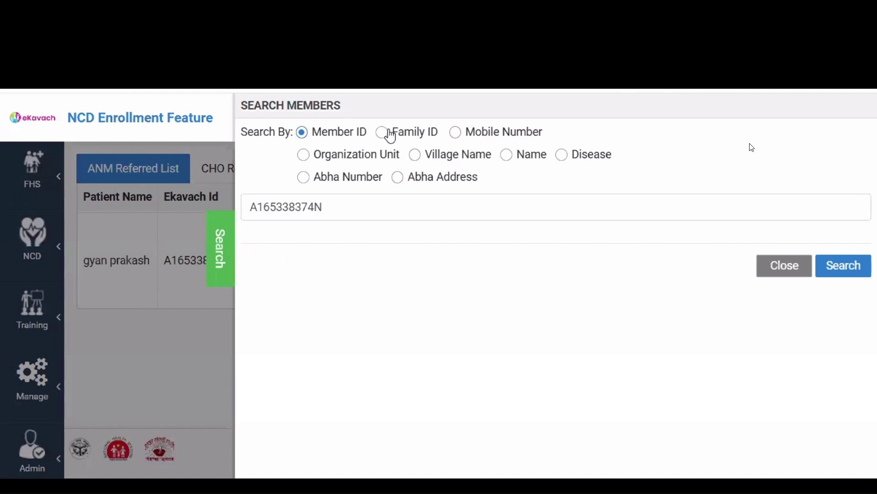
pyautogui.click(214, 256)
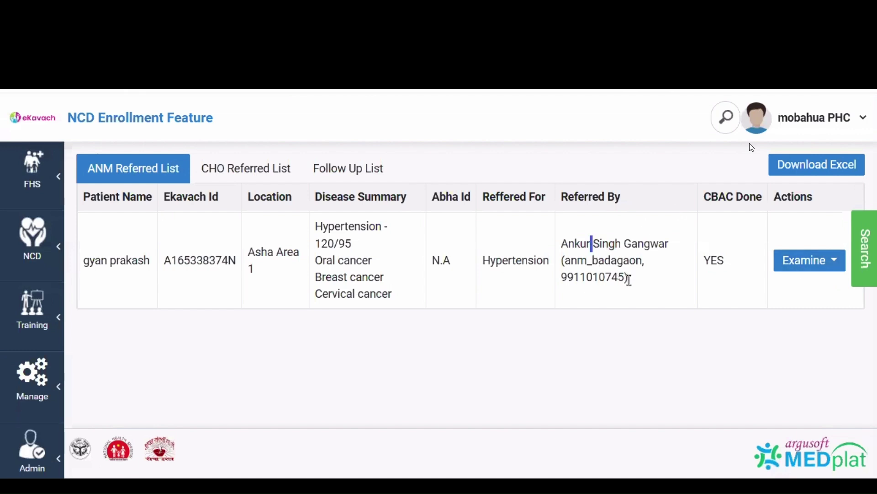
pyautogui.moveTo(629, 278); pyautogui.dragTo(566, 241)
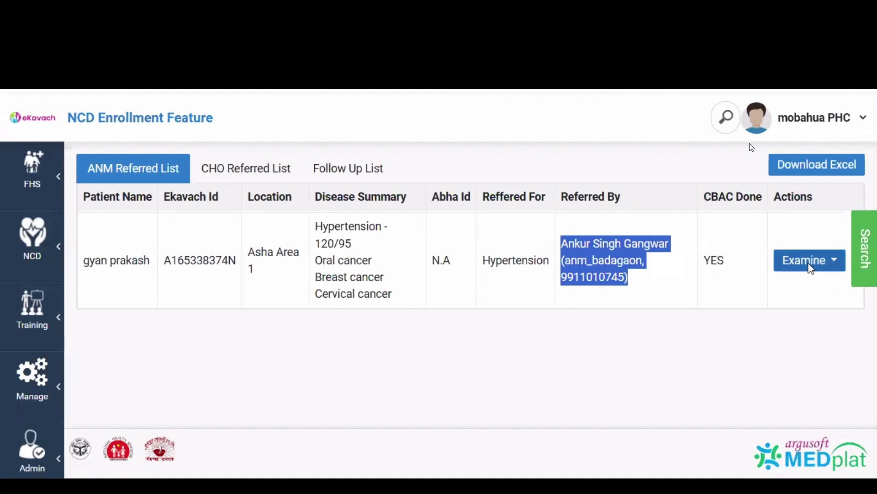
pyautogui.moveTo(742, 267); pyautogui.dragTo(696, 249)
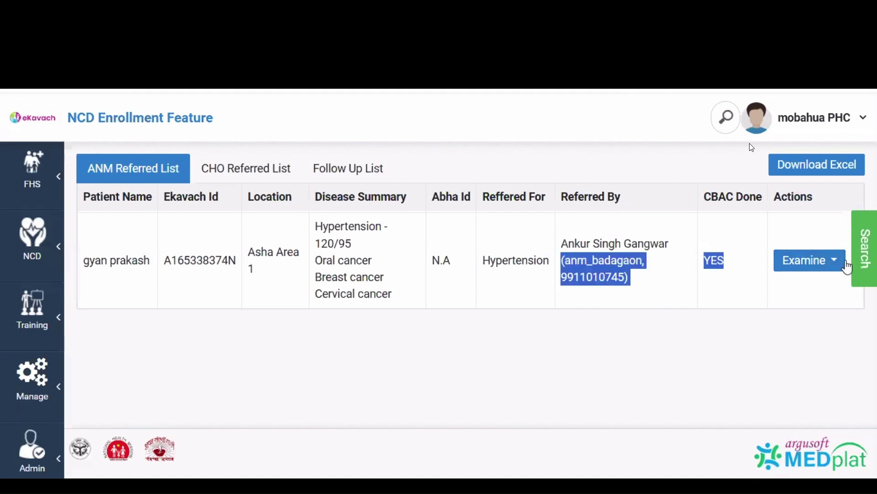
# - Open the found patient's hypertension examination and set its date to 05/12/2024
pyautogui.click(818, 267)
pyautogui.click(816, 287)
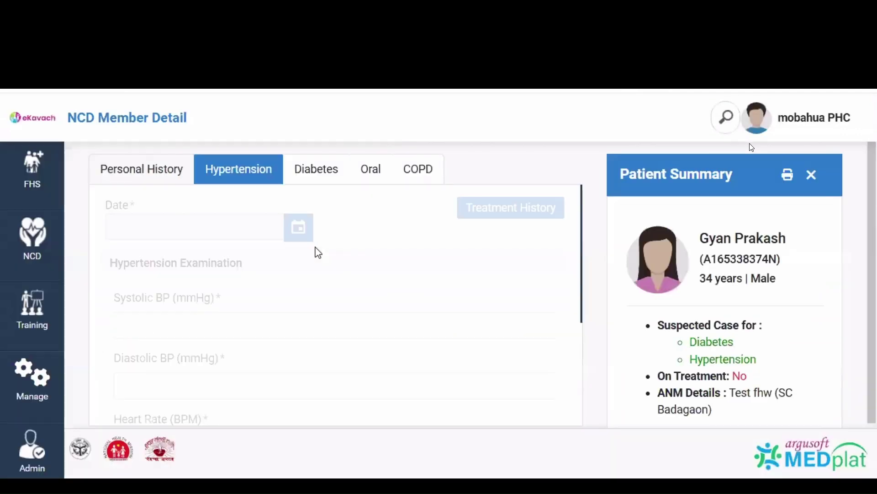
pyautogui.click(295, 227)
pyautogui.click(211, 314)
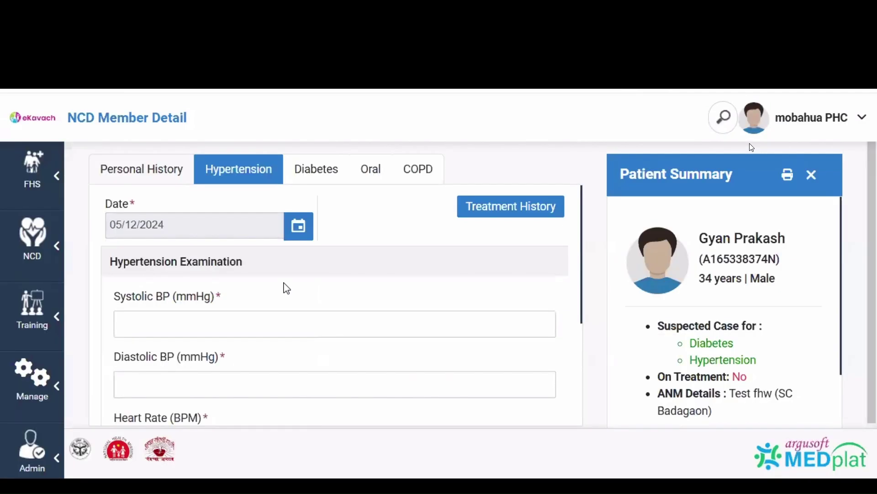
# - Enter a systolic BP of 120 mmHg, a diastolic BP of 80 mmHg and a heart rate of 92 BPM
pyautogui.scroll(-1, 286, 288)
pyautogui.click(218, 260)
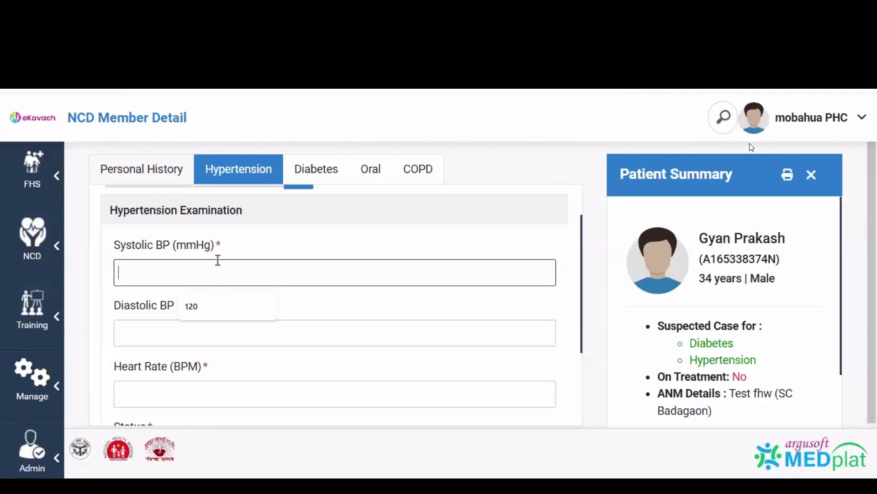
pyautogui.write('120')
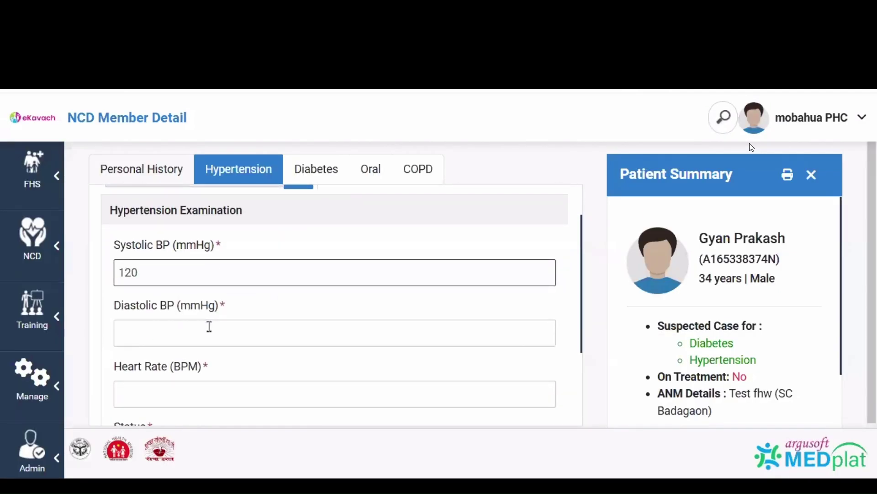
pyautogui.click(210, 326)
pyautogui.write('80')
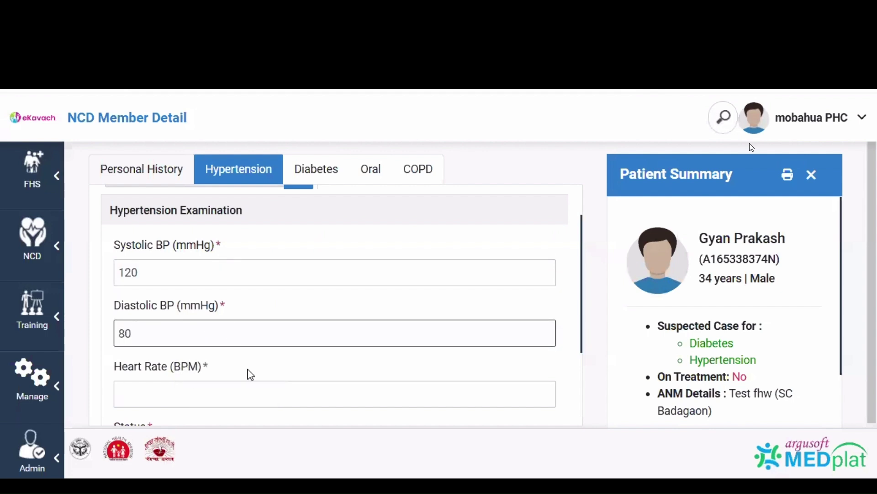
pyautogui.click(249, 370)
pyautogui.scroll(-3, 247, 372)
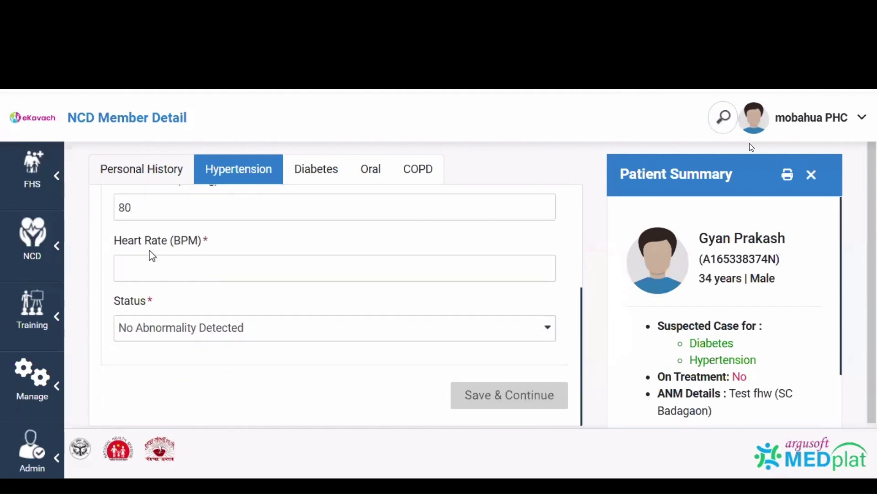
pyautogui.click(151, 250)
pyautogui.write('92')
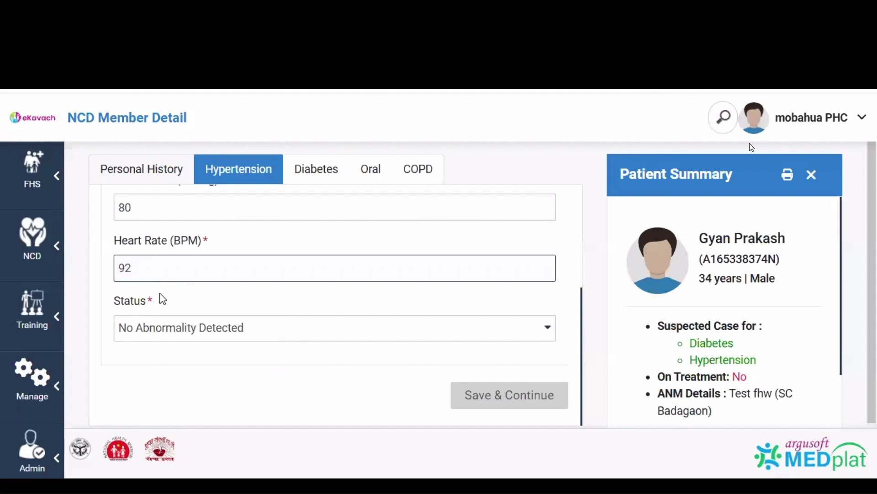
pyautogui.click(187, 357)
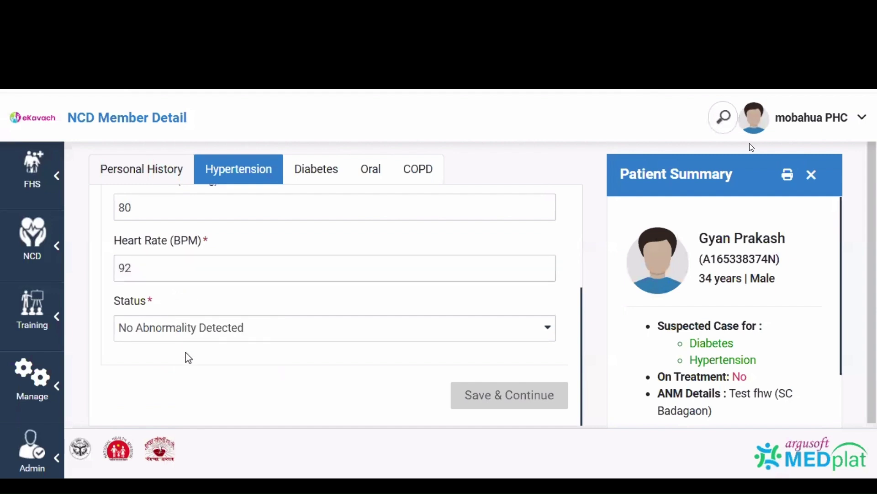
# - Change the diastolic BP to 95 mmHg and set the hypertension status to Confirmed
pyautogui.hotkey('ctrl', '-')
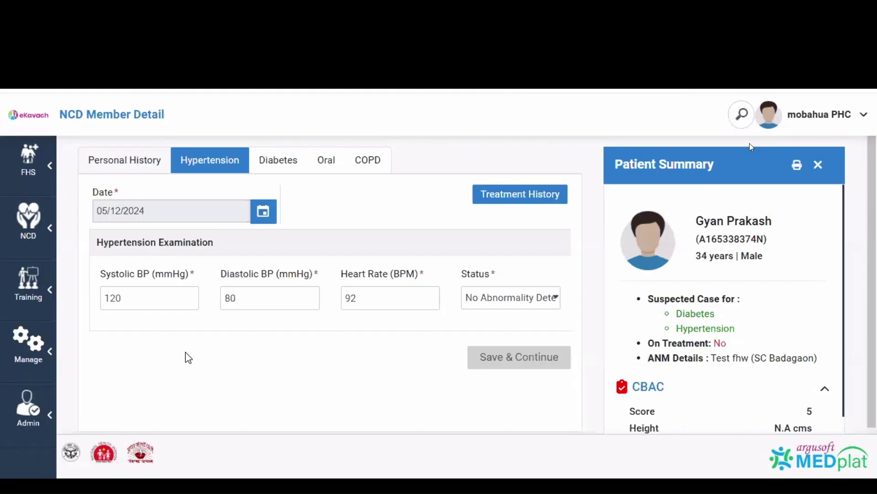
pyautogui.click(357, 298)
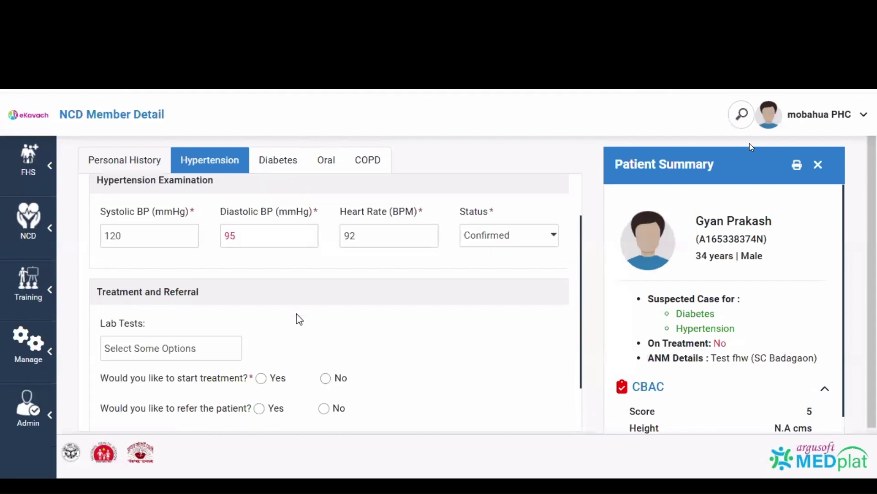
# - Add Red Blood cell Count to the lab tests under Treatment and Referral
pyautogui.scroll(-1, 299, 319)
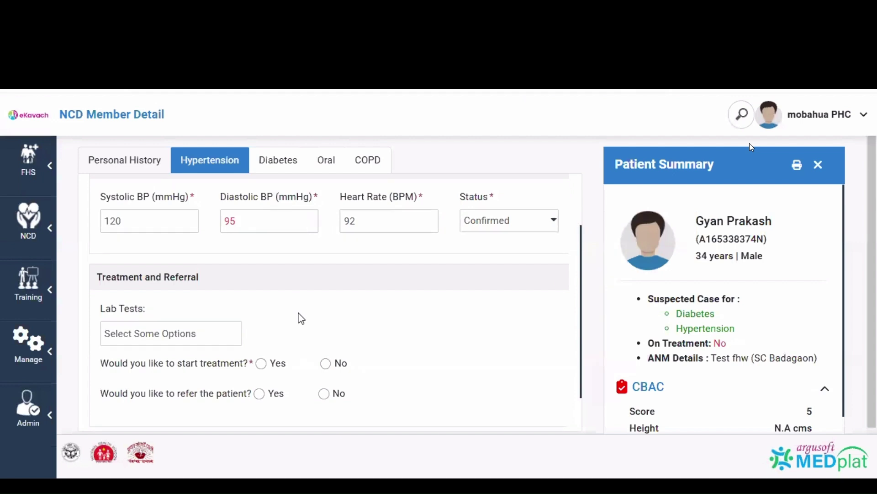
pyautogui.scroll(-3, 300, 319)
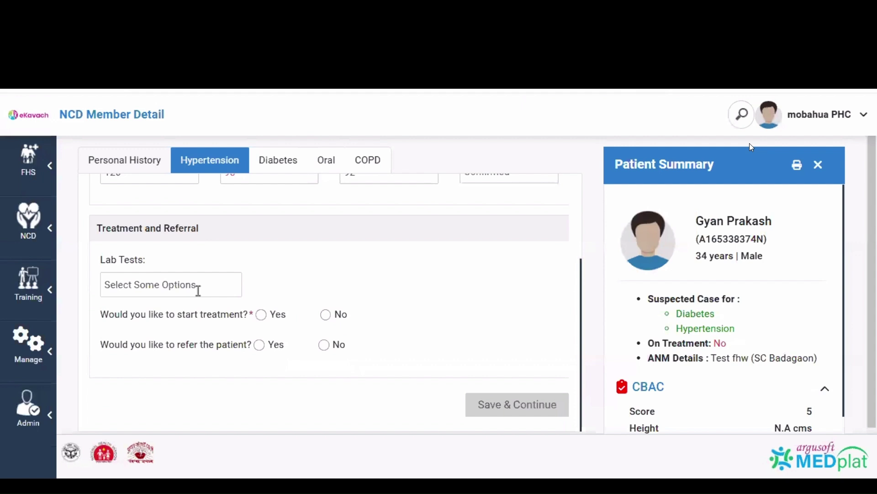
pyautogui.click(199, 290)
pyautogui.press('Return')
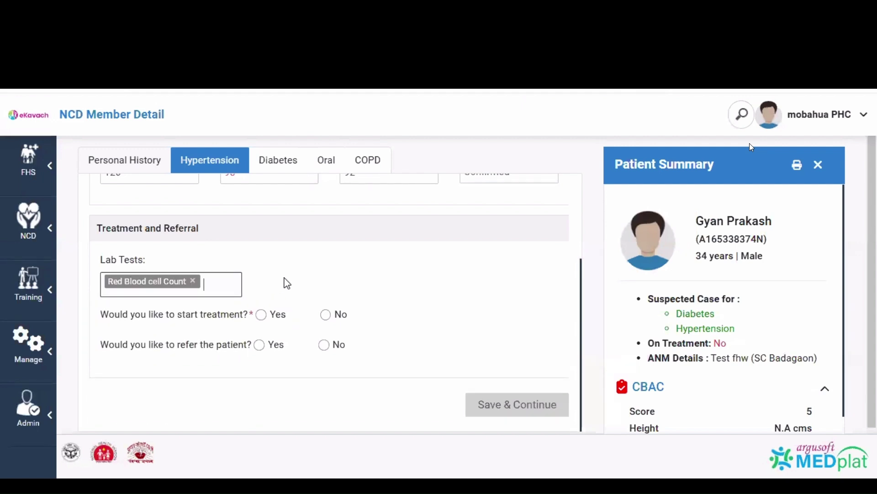
# - Answer Yes to starting treatment, then add a first medicine entry and expand its details
pyautogui.scroll(-2, 286, 283)
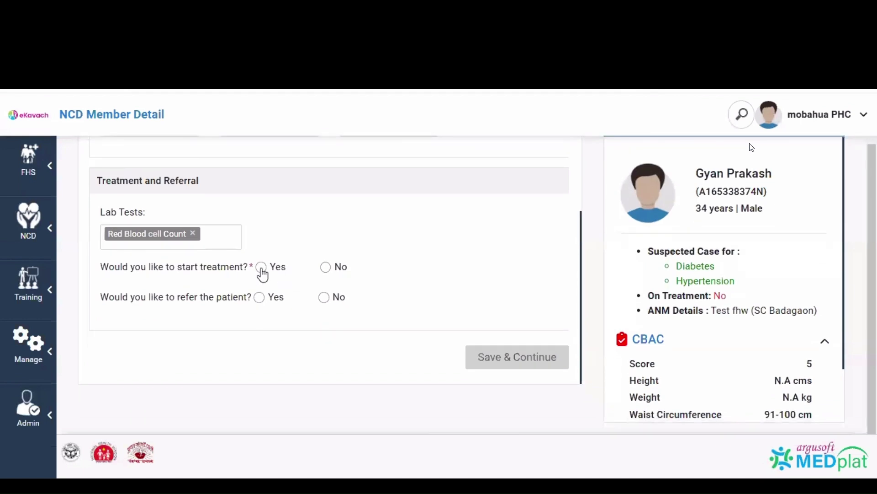
pyautogui.click(261, 268)
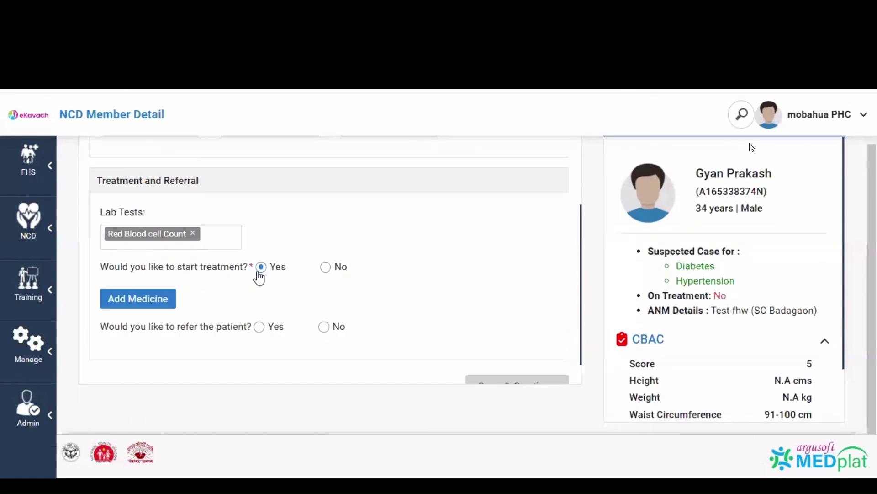
pyautogui.click(165, 301)
pyautogui.click(144, 341)
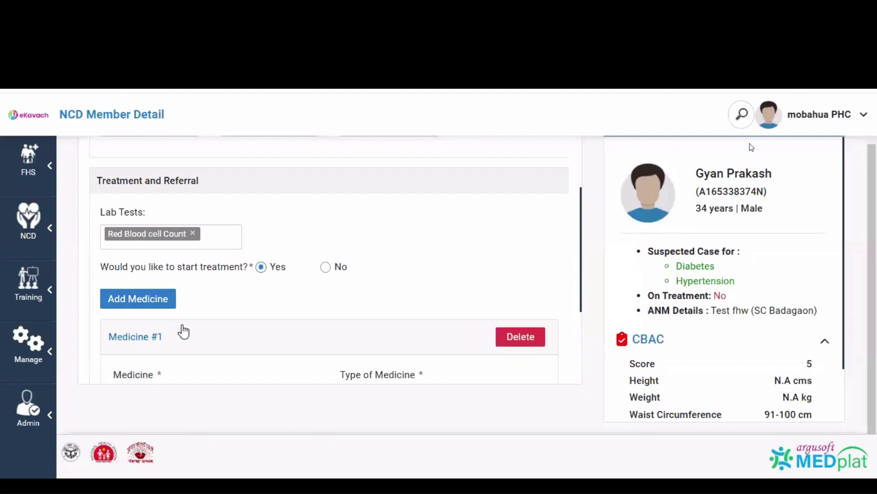
# - Choose Diclofenac Sodium Sr Tablet 75 Mg 10 Per Strip as the first medicine and set its type to Tablet
pyautogui.scroll(-3, 371, 302)
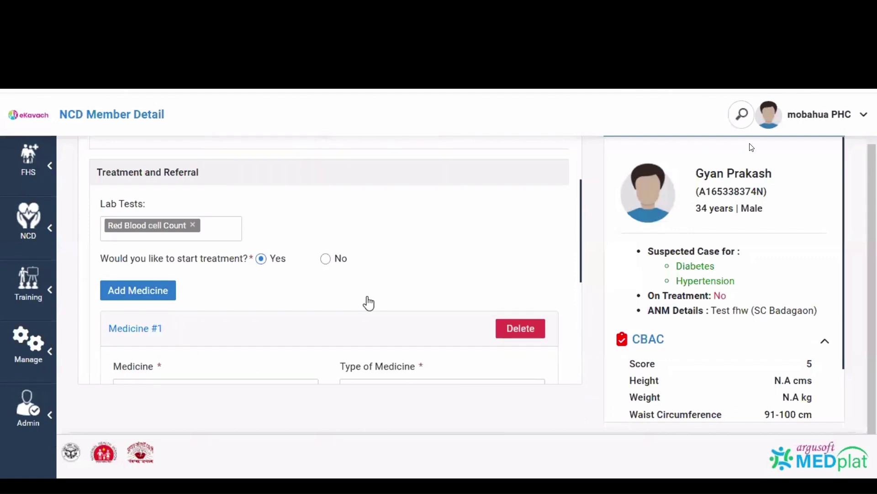
pyautogui.scroll(-2, 254, 215)
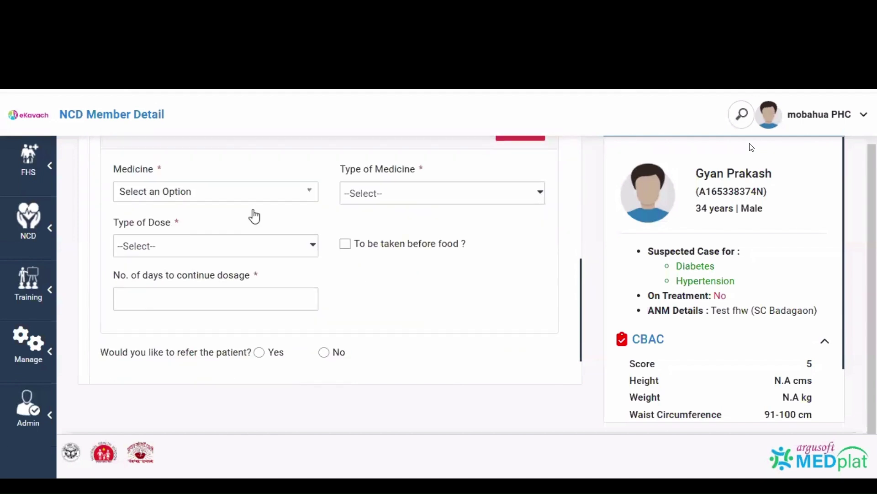
pyautogui.click(249, 192)
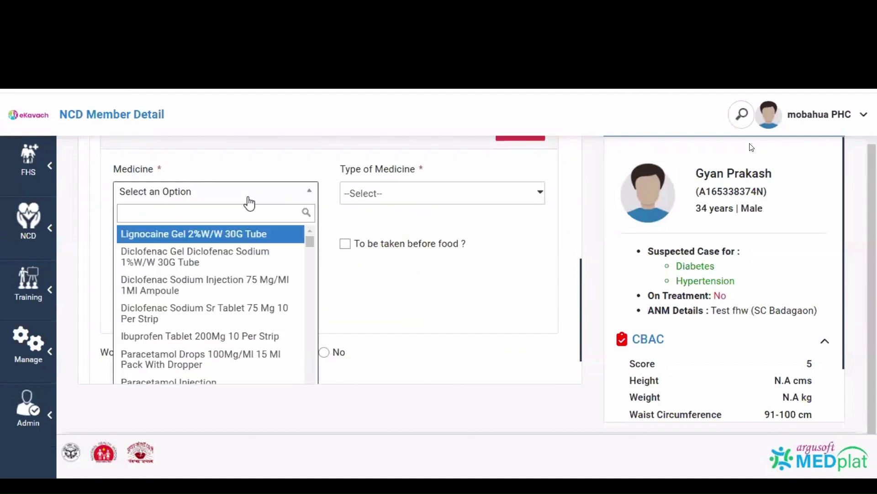
pyautogui.press('Down')
pyautogui.press('Down')
pyautogui.press('Down')
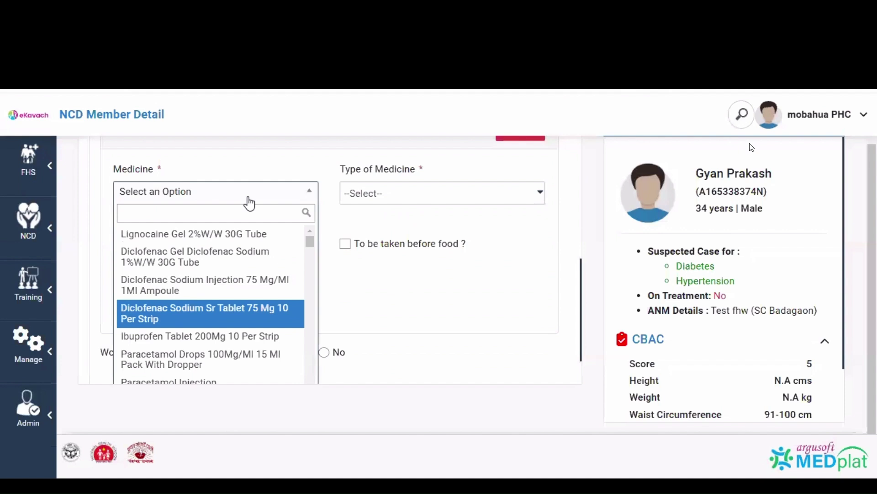
pyautogui.press('Return')
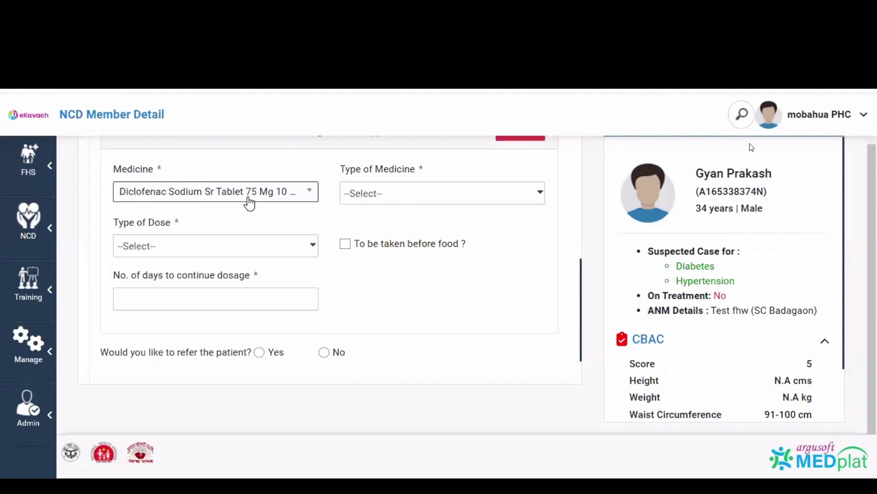
pyautogui.click(369, 196)
pyautogui.press('Down')
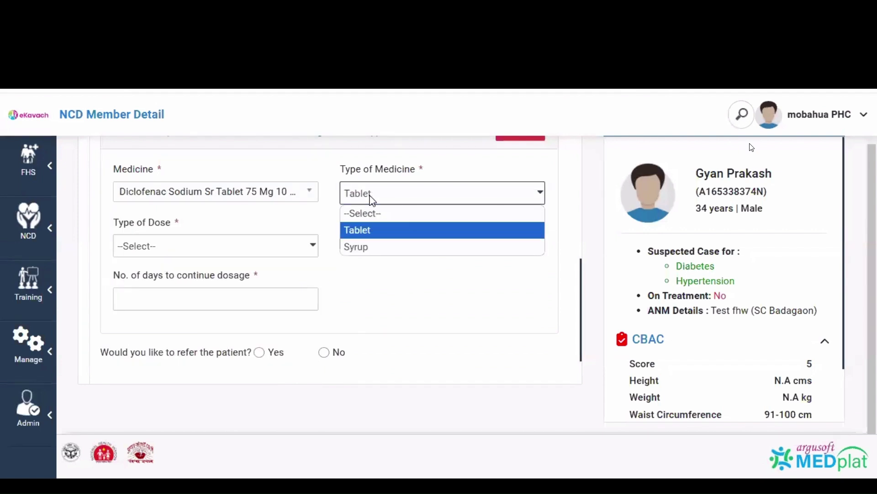
pyautogui.press('Return')
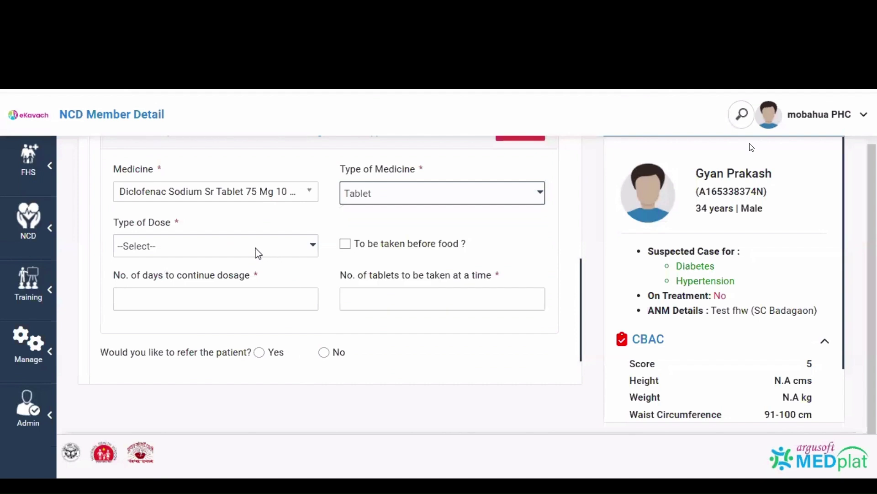
# - Set the medicine's type of dose to 1-0-1 and mark it to be taken before food
pyautogui.click(256, 248)
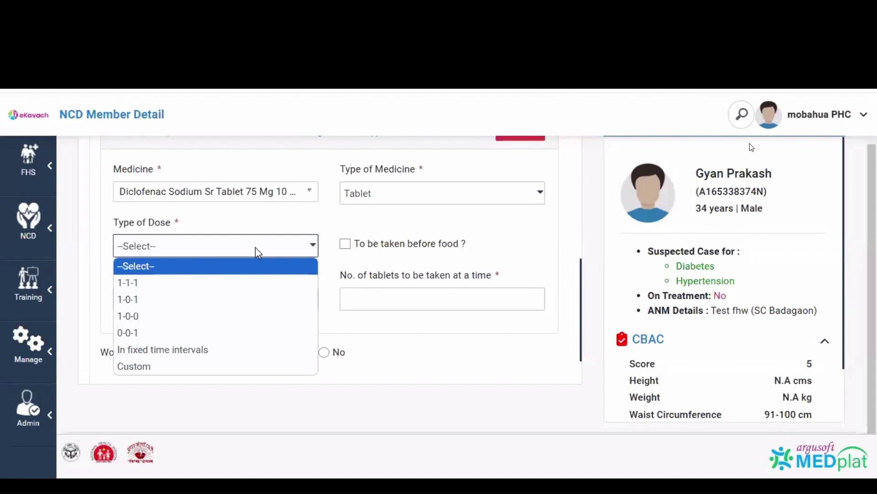
pyautogui.press('Down')
pyautogui.press('Down')
pyautogui.press('Down')
pyautogui.press('Down')
pyautogui.press('Up')
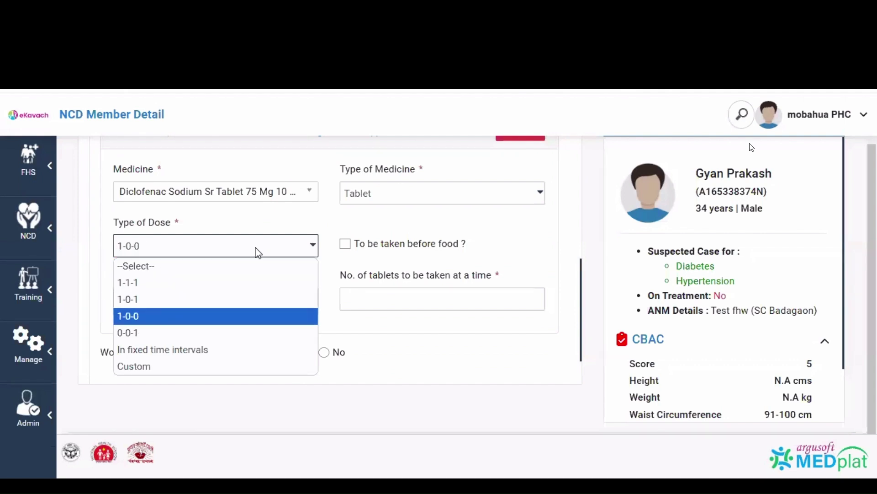
pyautogui.press('Up')
pyautogui.press('Return')
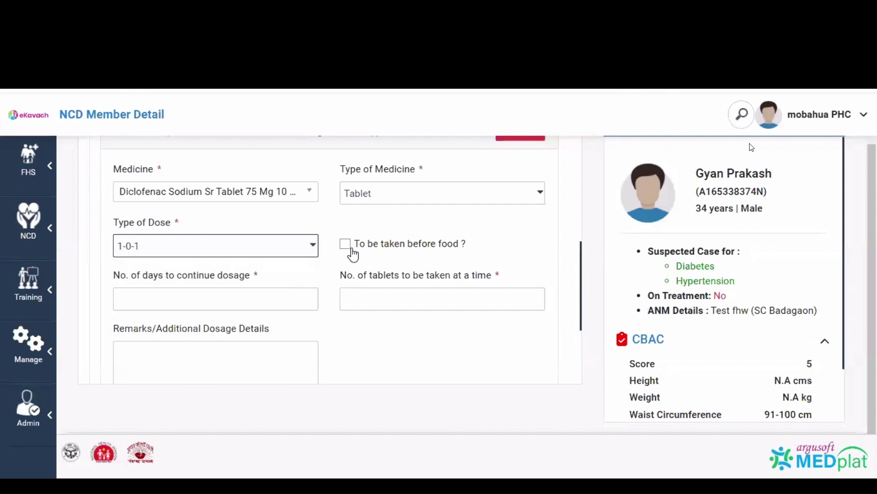
pyautogui.click(345, 246)
# - Set the dosage to continue for 30 days with 1 tablet at a time, leaving the remarks empty
pyautogui.click(262, 300)
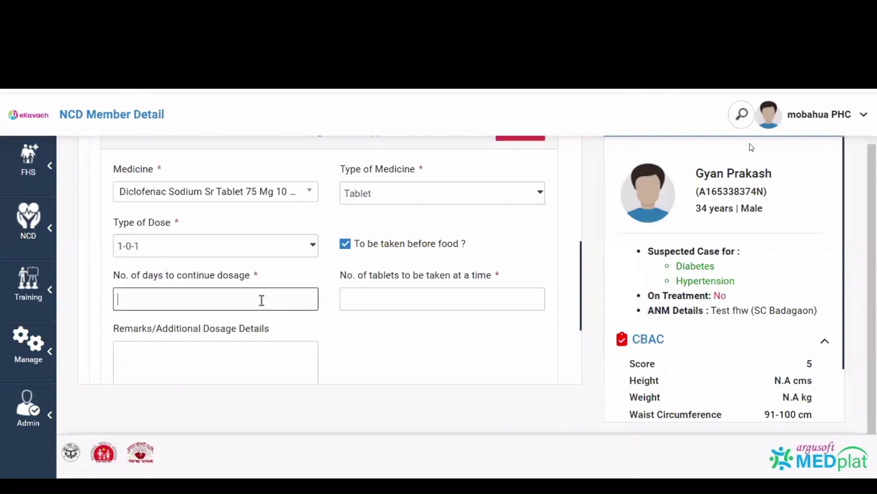
pyautogui.write('30')
pyautogui.press('Tab')
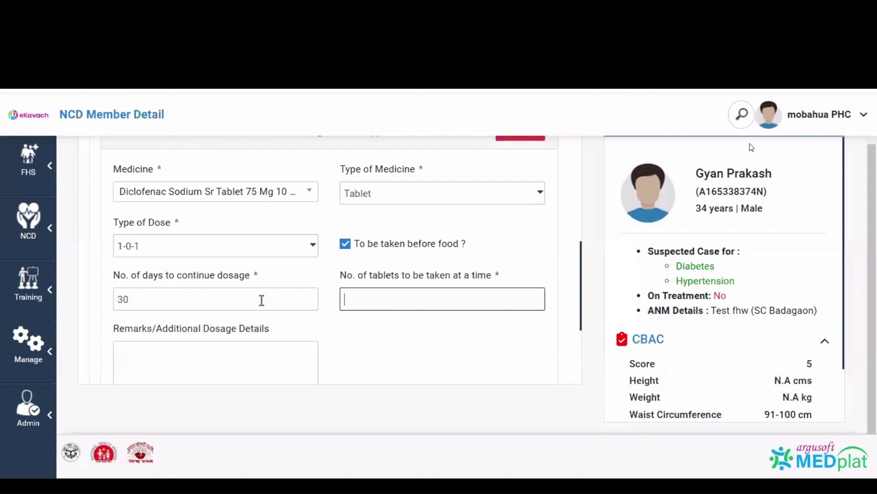
pyautogui.write('1')
pyautogui.click(382, 351)
pyautogui.scroll(-1, 382, 351)
pyautogui.scroll(-1, 382, 350)
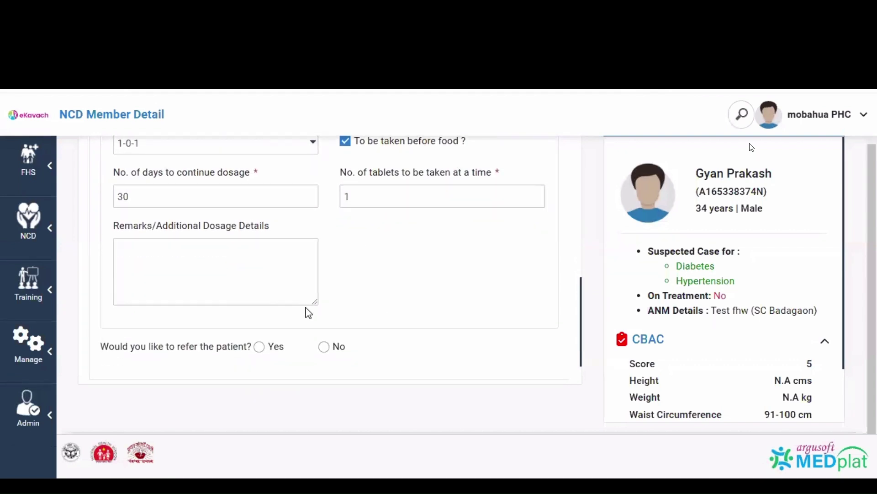
pyautogui.click(254, 278)
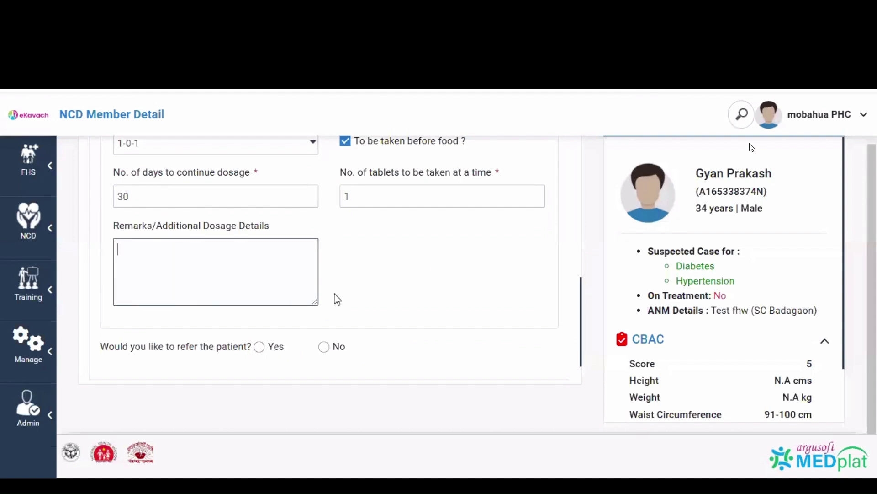
# - Answer Yes to referring the patient and open the Referred To choices
pyautogui.click(263, 348)
pyautogui.scroll(-3, 387, 293)
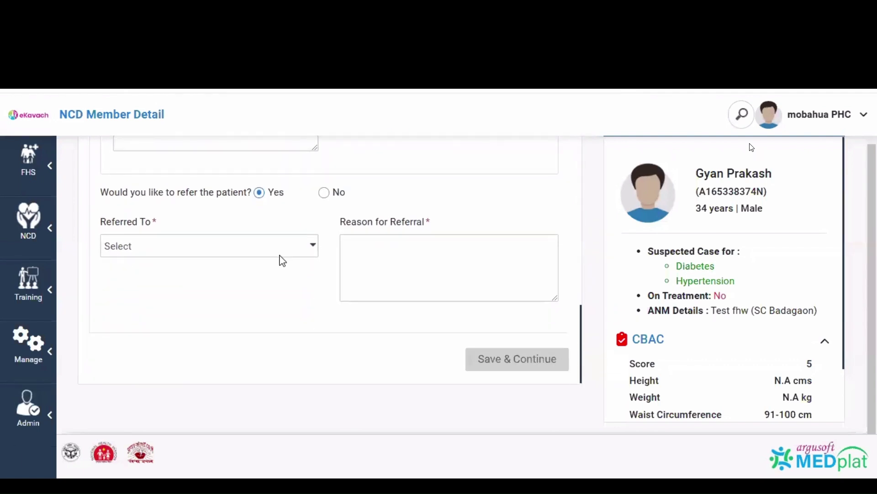
pyautogui.click(280, 255)
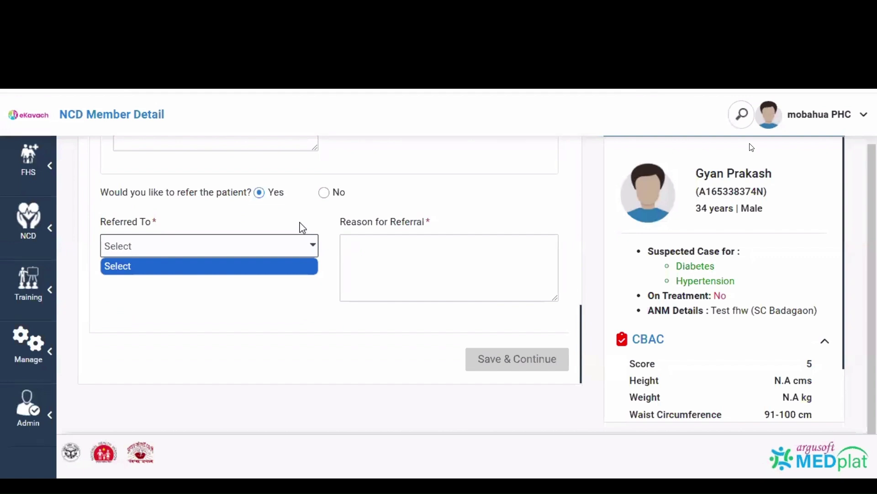
# - Answer No to referring the patient and enter a follow-up for 15/12/2024 at SC Ayah
pyautogui.click(324, 193)
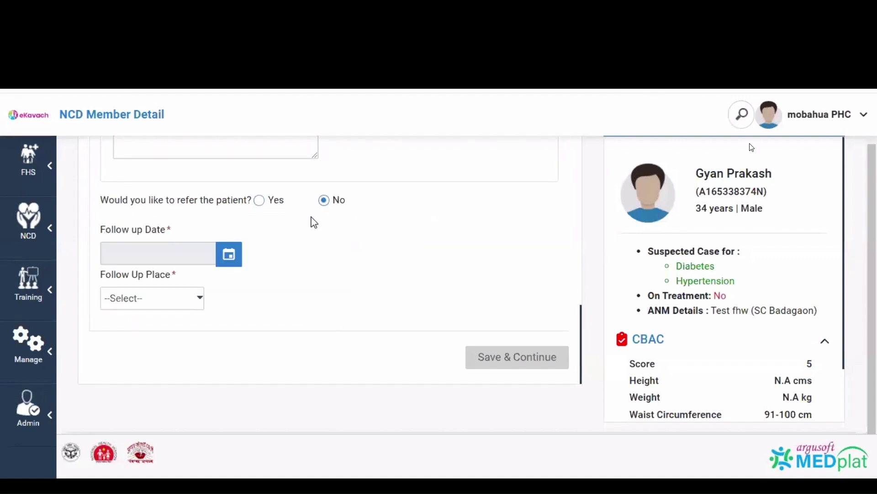
pyautogui.click(234, 257)
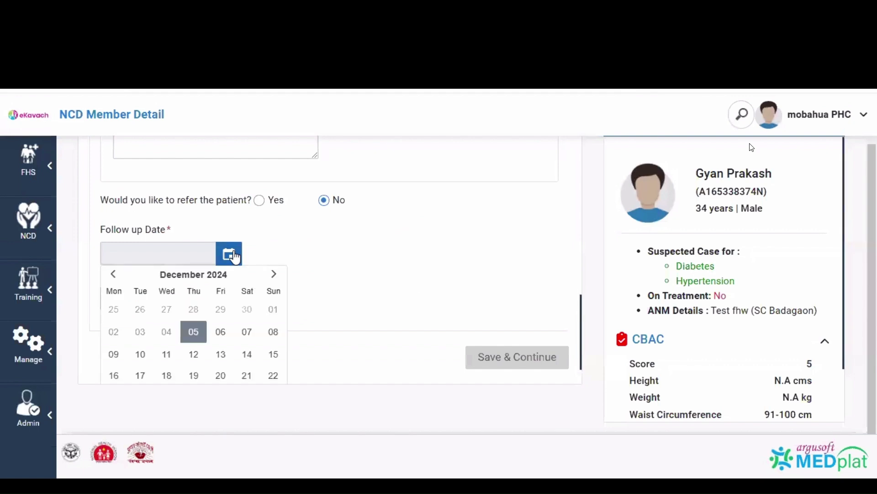
pyautogui.click(274, 357)
pyautogui.click(185, 298)
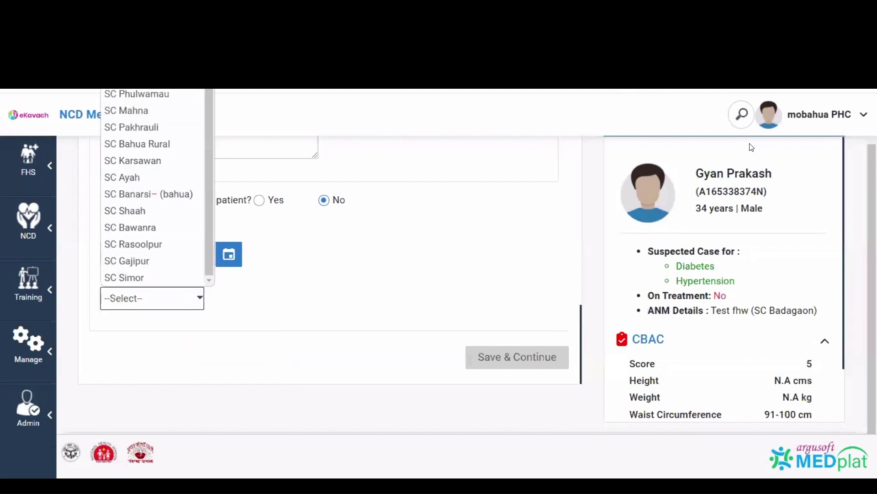
pyautogui.click(151, 179)
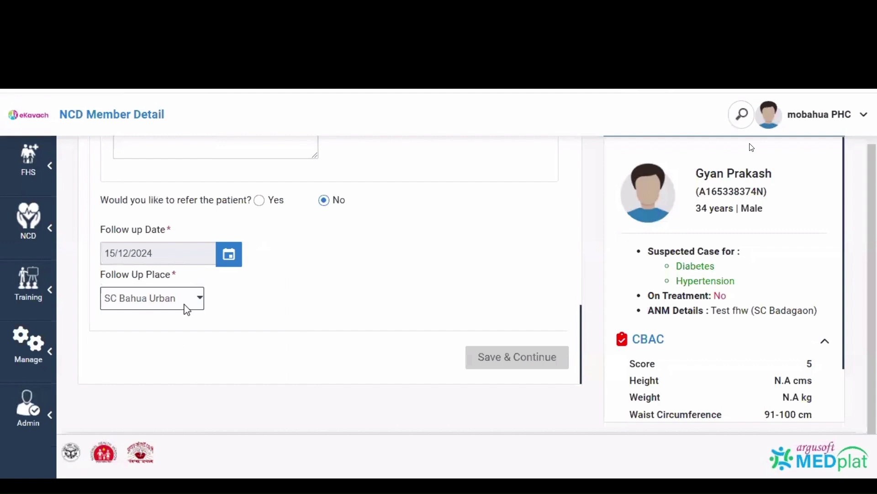
pyautogui.click(185, 304)
pyautogui.click(125, 191)
pyautogui.click(528, 364)
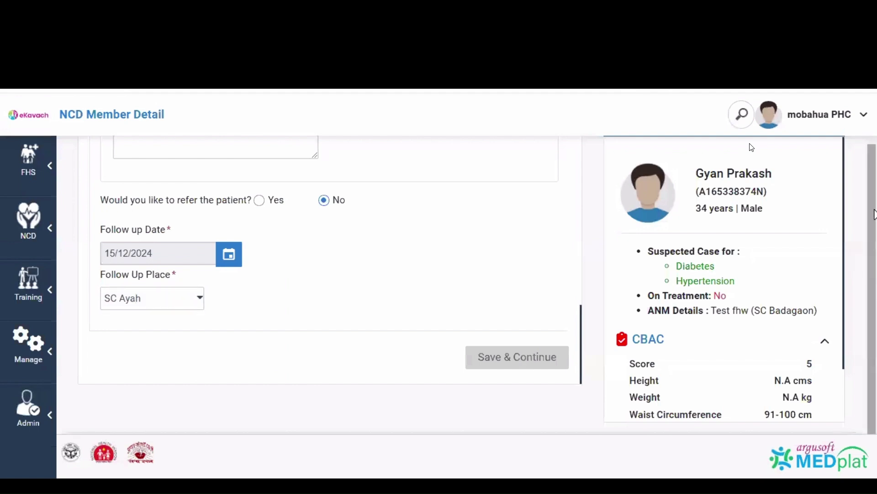
pyautogui.scroll(2, 875, 215)
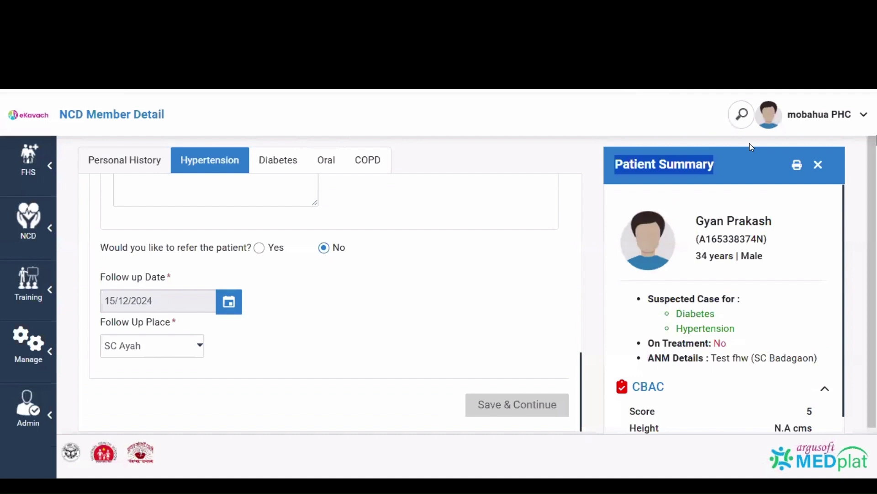
pyautogui.click(493, 247)
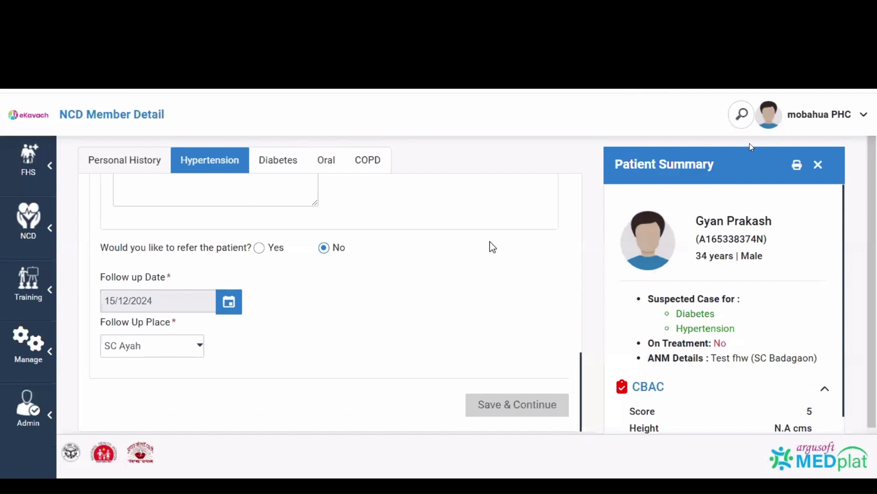
pyautogui.scroll(-2, 493, 247)
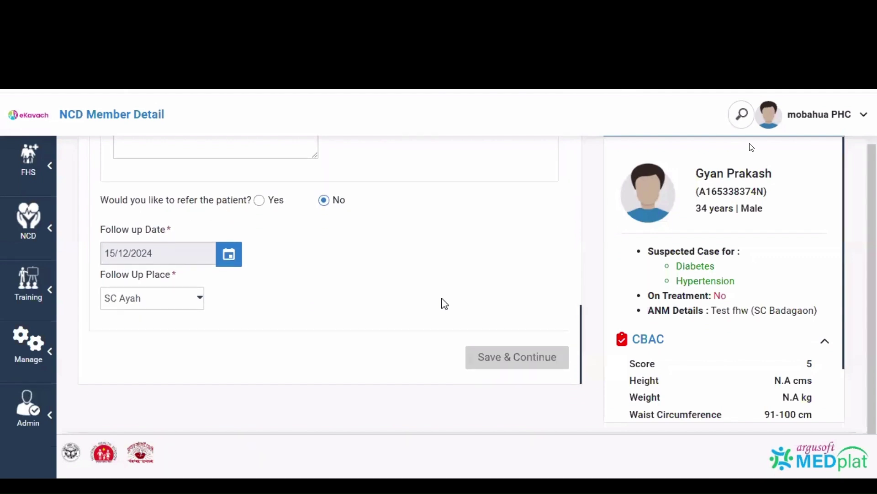
pyautogui.scroll(10, 445, 304)
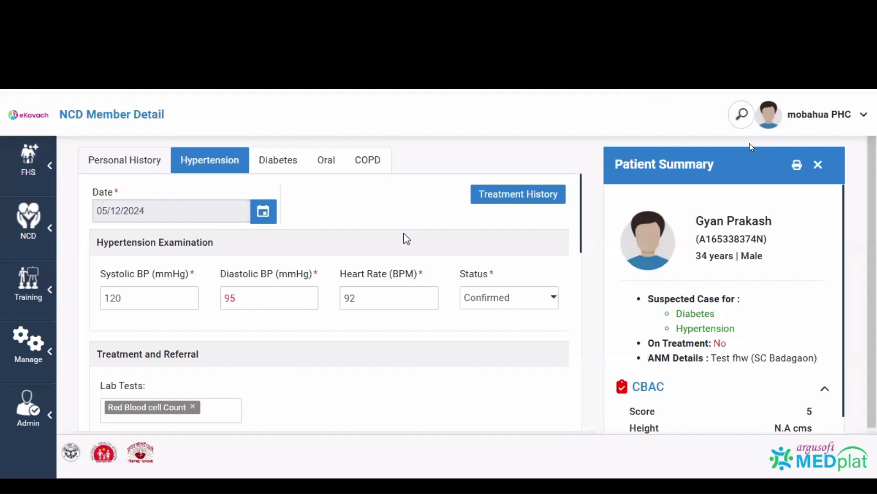
pyautogui.hotkey('ctrl', 'j')
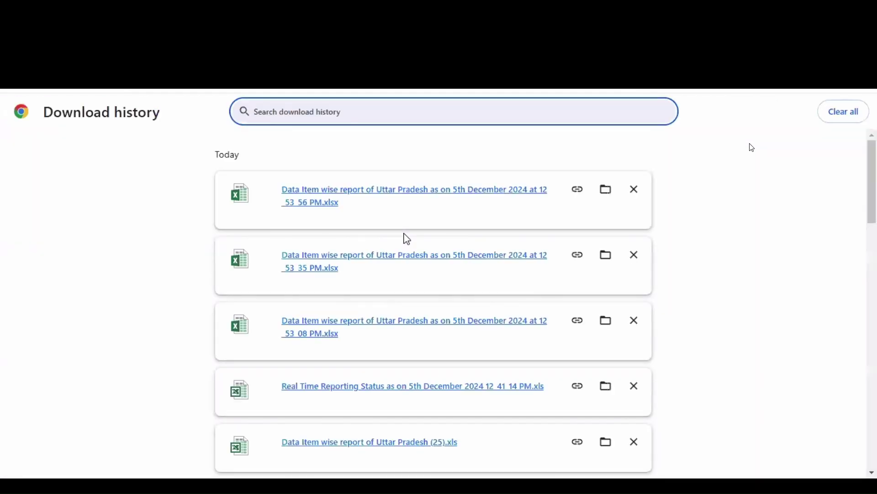
pyautogui.hotkey('ctrl', 'w')
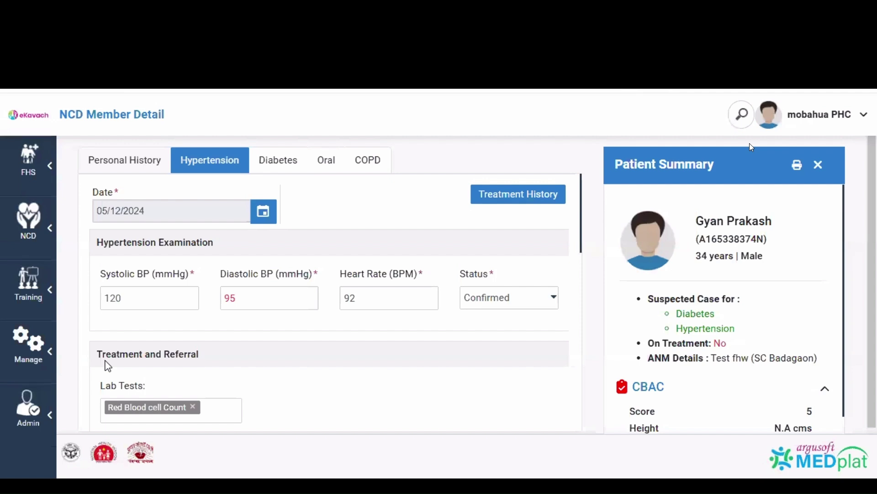
# - Look at the Diabetes examination, then set the Oral examination date to 05/12/2024
pyautogui.click(285, 167)
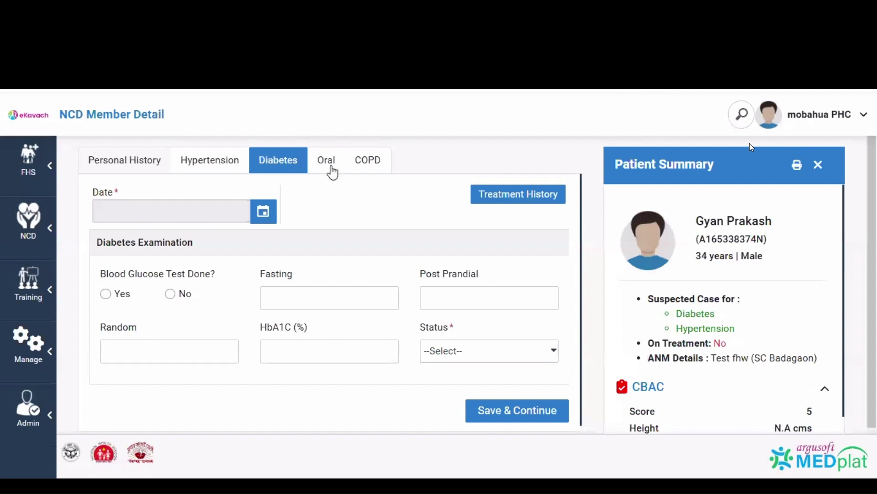
pyautogui.click(323, 202)
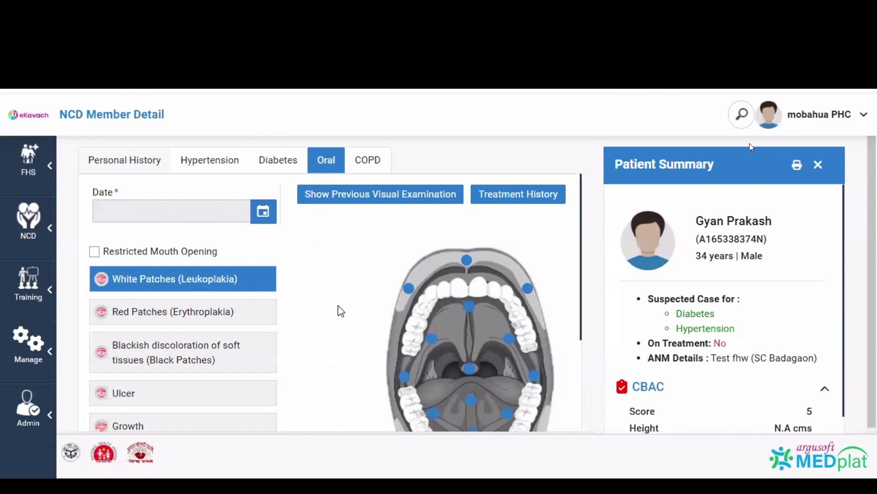
pyautogui.scroll(-1, 339, 309)
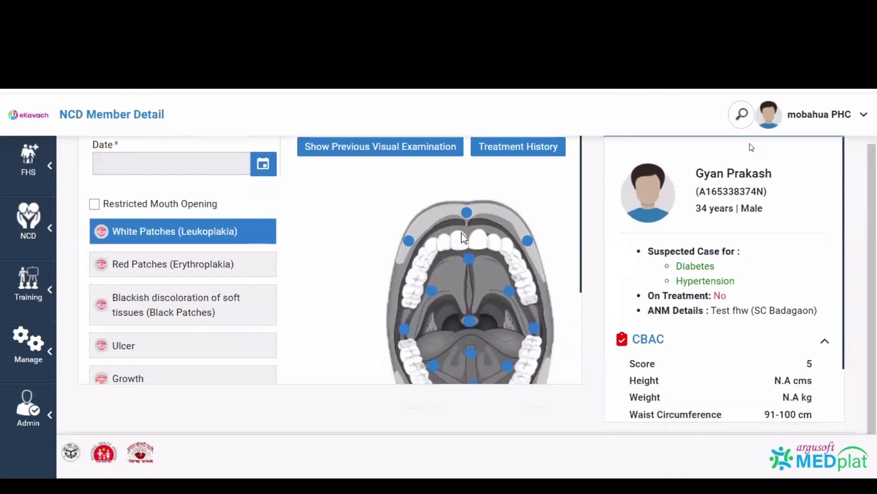
pyautogui.click(263, 164)
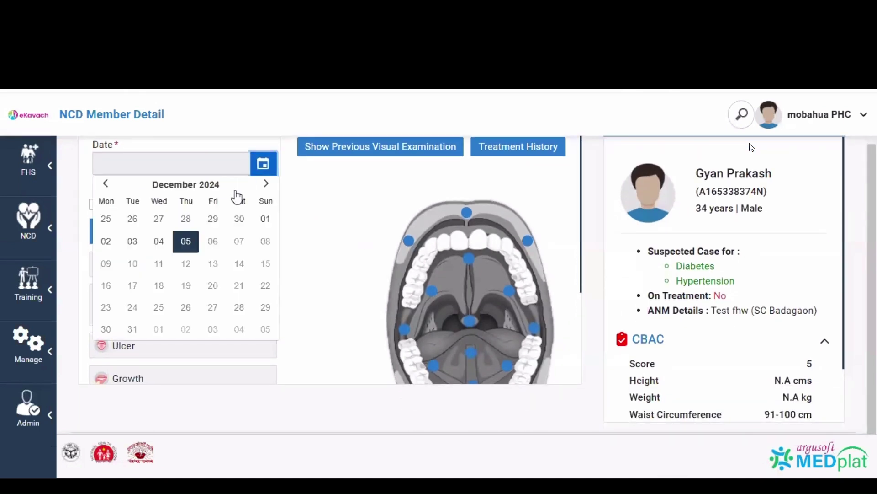
pyautogui.click(186, 242)
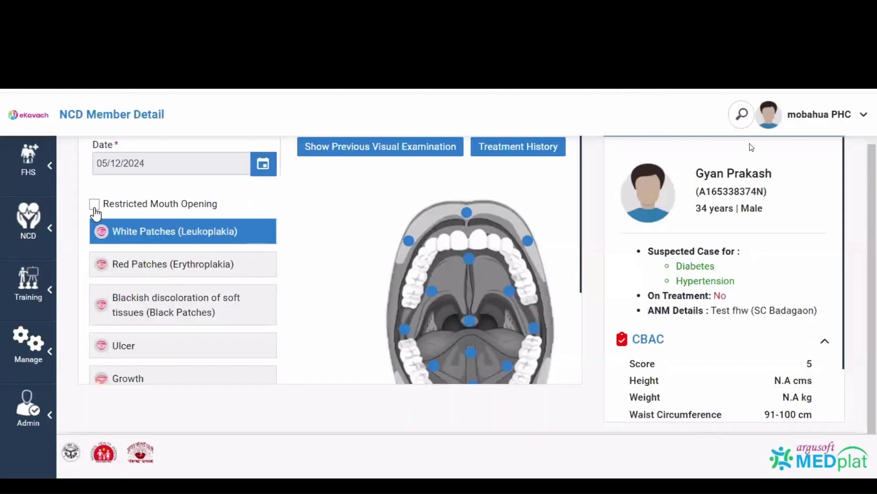
# - Mark Restricted Mouth Opening and select Red Patches (Erythroplakia) as the oral finding type
pyautogui.click(94, 205)
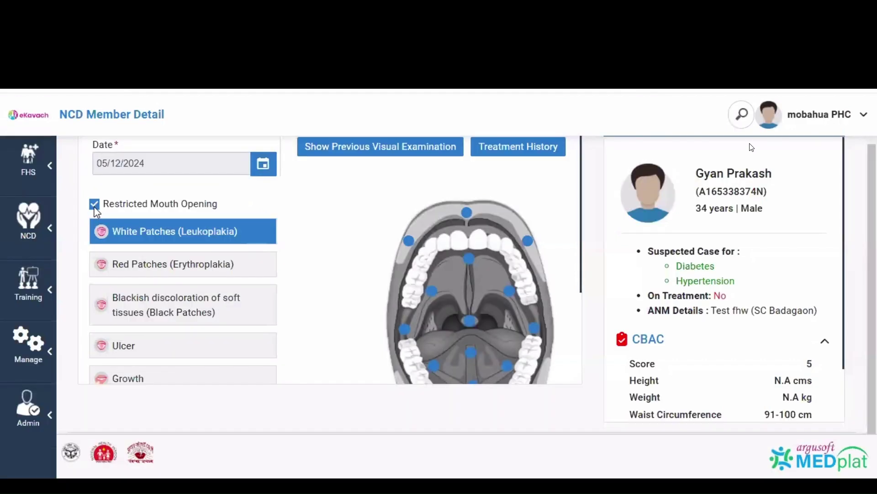
pyautogui.click(150, 241)
pyautogui.click(151, 269)
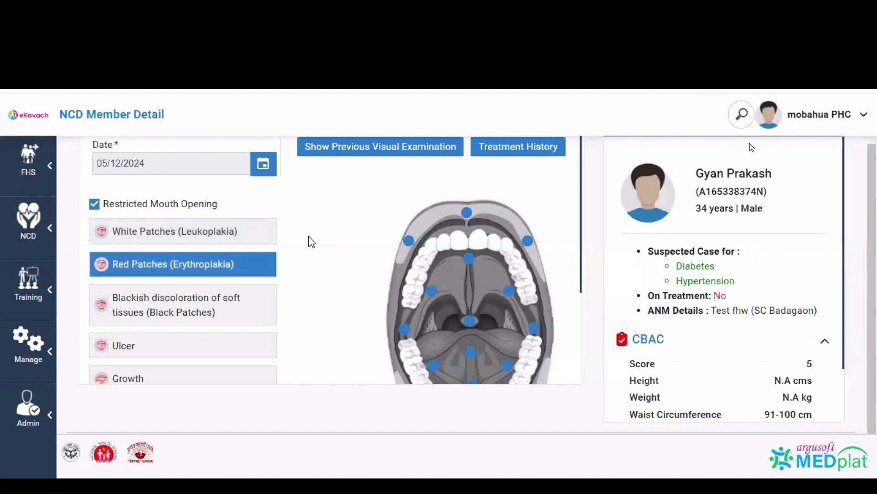
pyautogui.scroll(-2, 310, 241)
pyautogui.scroll(3, 310, 240)
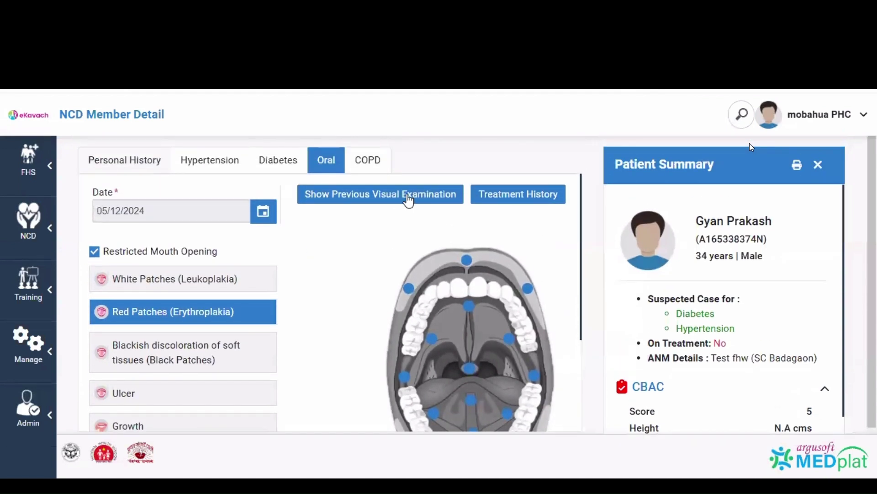
# - Review the patient's previous oral visual examination and close it
pyautogui.click(408, 200)
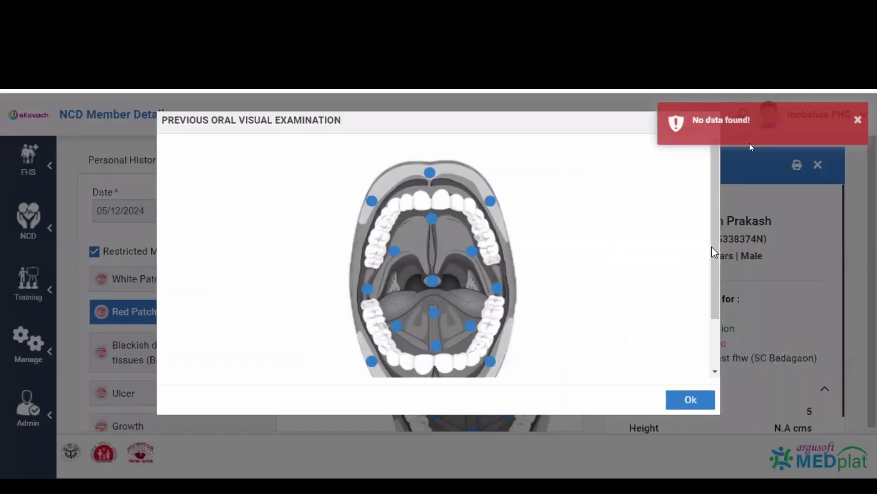
pyautogui.scroll(-3, 713, 247)
pyautogui.scroll(3, 717, 240)
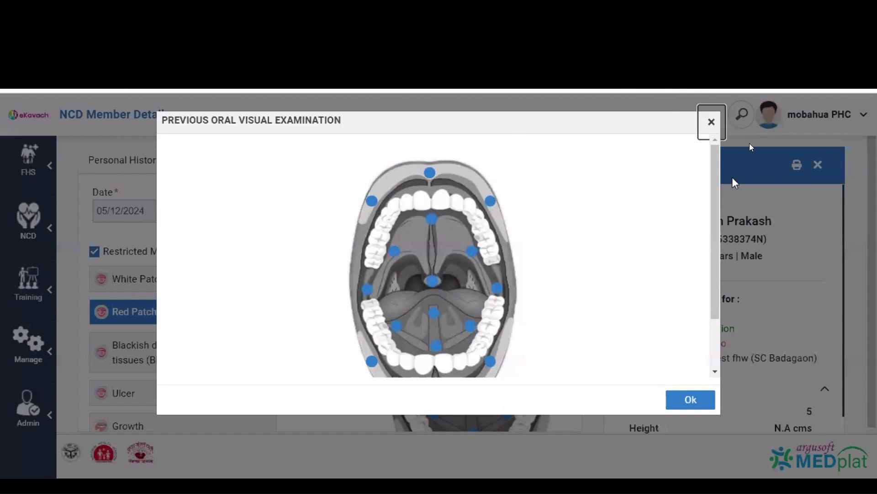
pyautogui.click(714, 123)
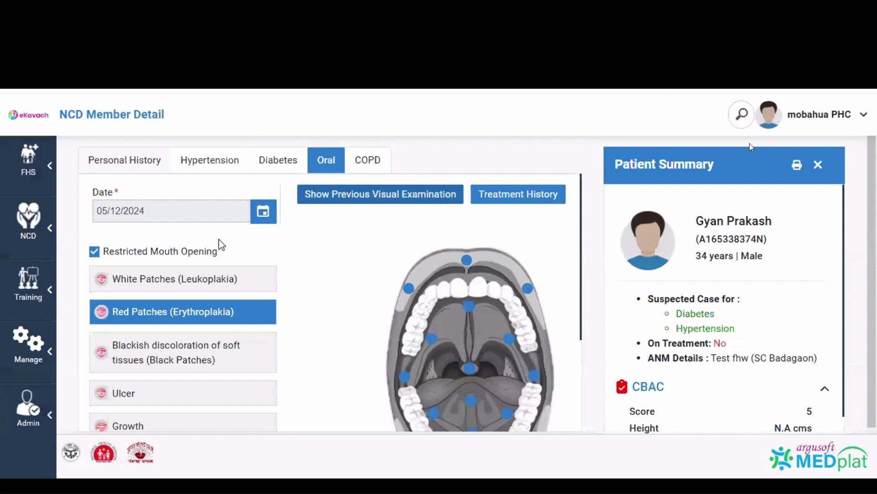
# - Set the COPD examination date to 05/12/2024 and the health infrastructure to PHC Bahua
pyautogui.click(380, 157)
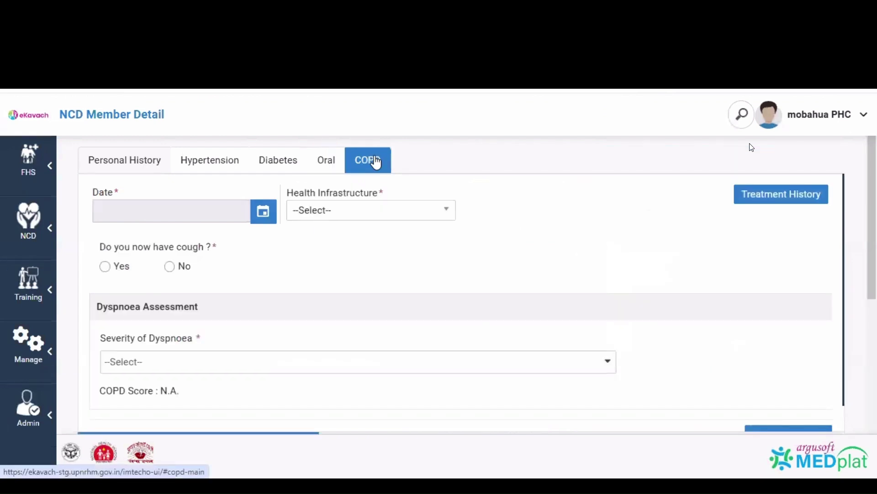
pyautogui.click(243, 210)
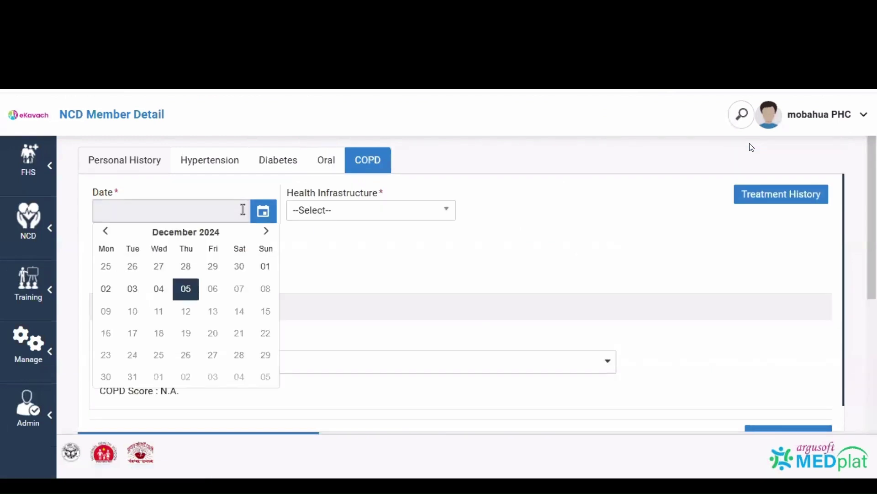
pyautogui.click(176, 288)
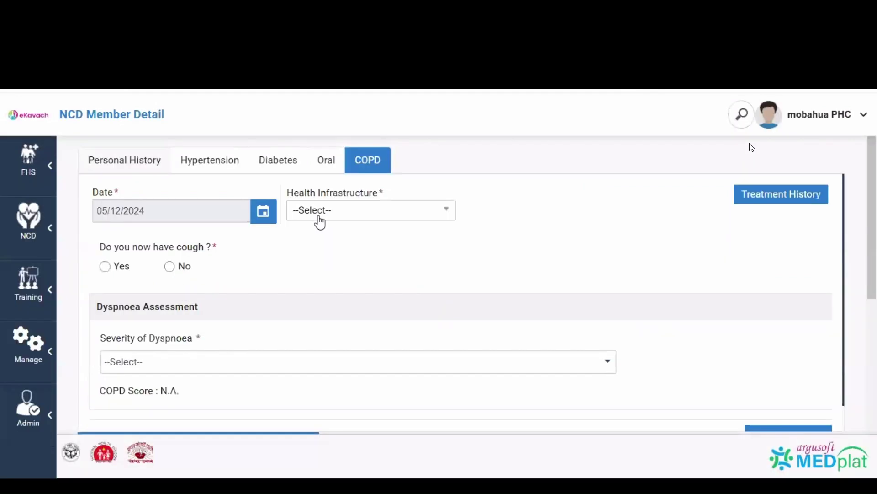
pyautogui.click(322, 220)
pyautogui.click(320, 269)
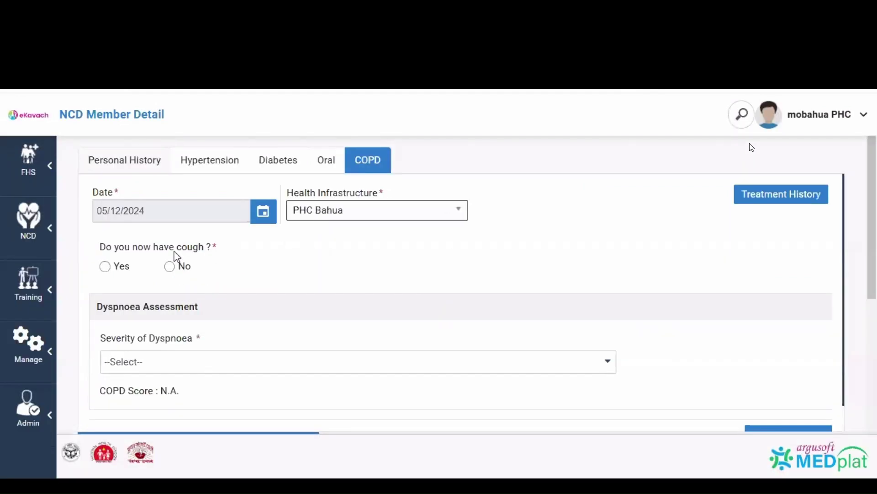
# - Record that the patient currently has a cough, and look through the COPD cough questions, dyspnoea assessment and Patient Summary
pyautogui.click(105, 267)
pyautogui.scroll(-2, 260, 277)
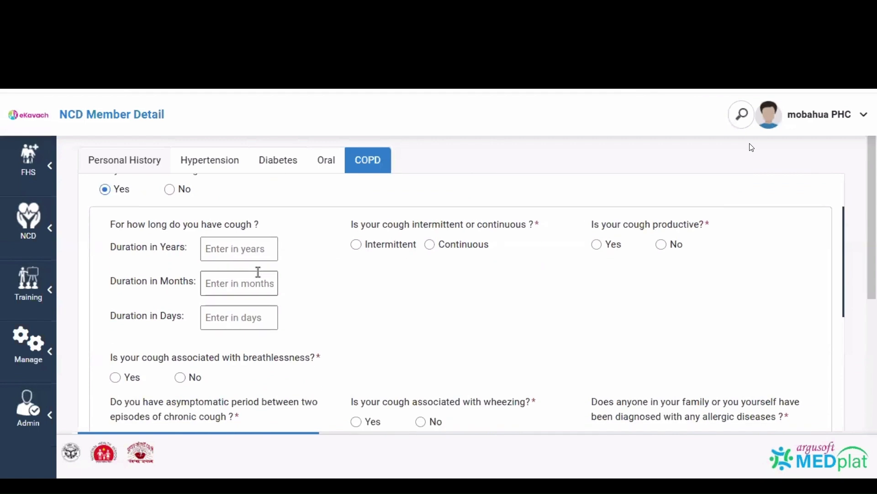
pyautogui.scroll(-1, 258, 272)
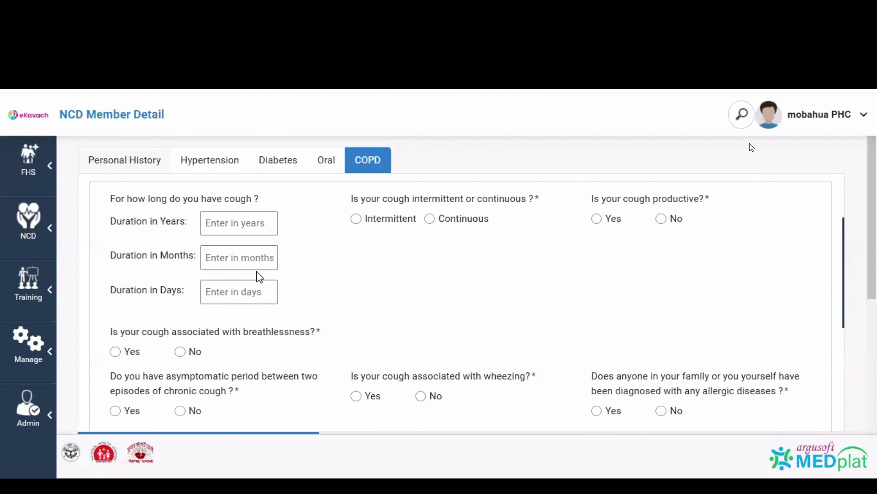
pyautogui.scroll(-1, 260, 277)
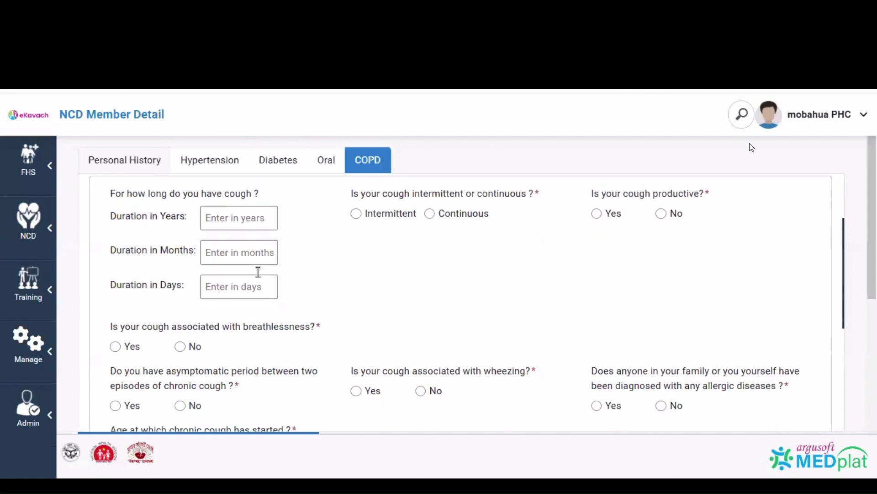
pyautogui.scroll(-5, 258, 272)
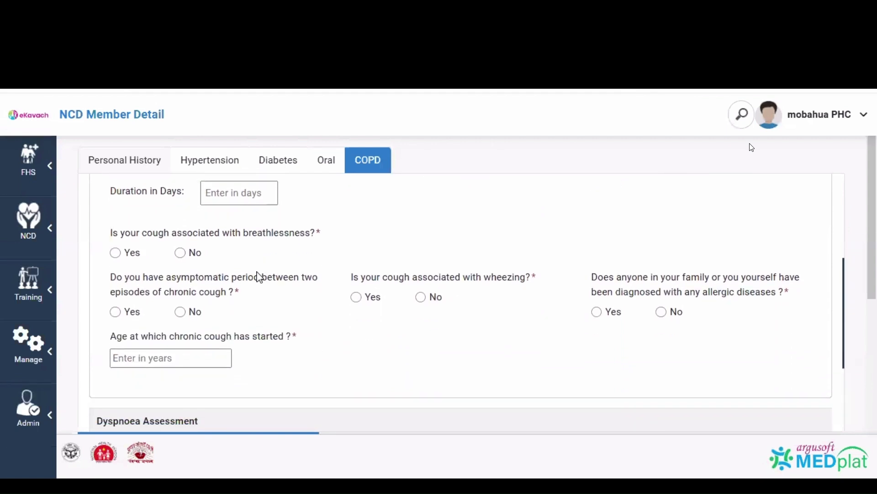
pyautogui.scroll(-8, 257, 272)
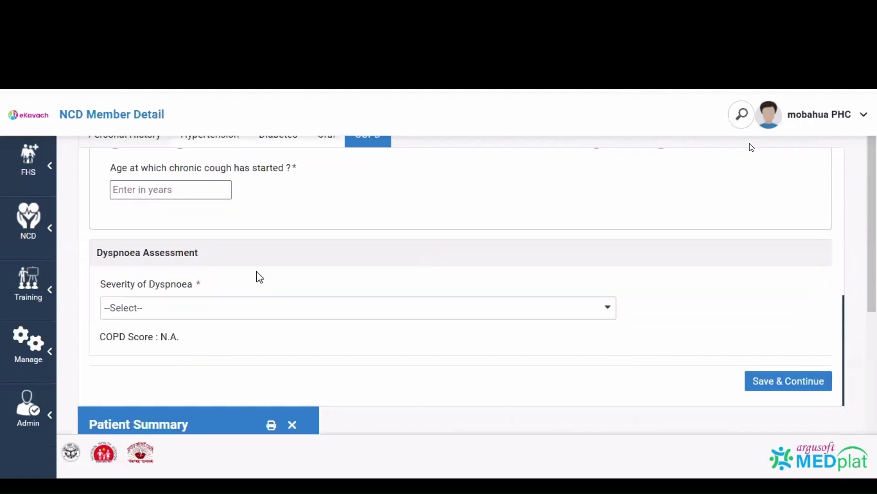
pyautogui.scroll(-7, 256, 271)
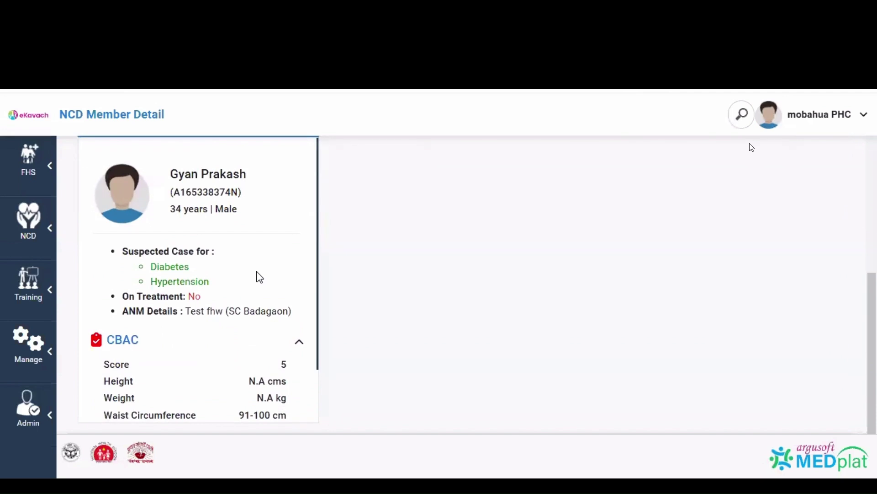
pyautogui.scroll(8, 752, 147)
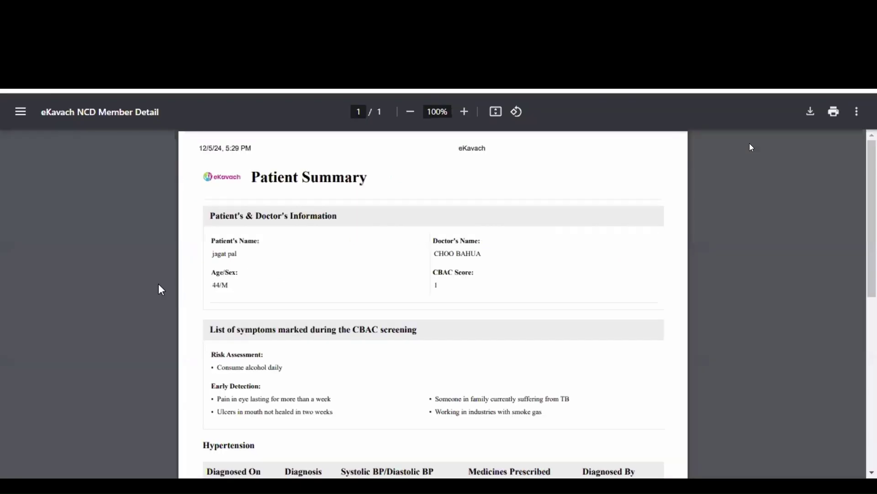
# - Examine the Patient Summary PDF, covering patient and doctor information, CBAC symptoms, and the hypertension, diabetes and oral sections
pyautogui.hotkey('ctrl', '+')
pyautogui.hotkey('ctrl', '+')
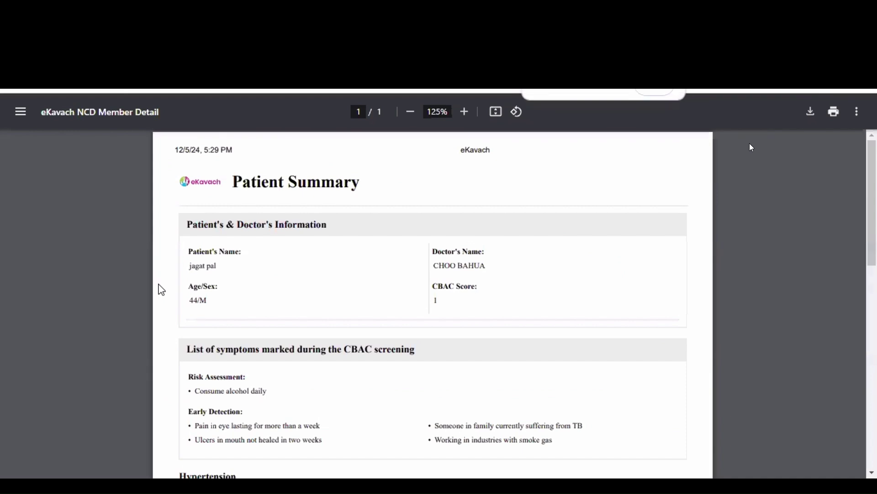
pyautogui.hotkey('ctrl', '+')
pyautogui.hotkey('ctrl', '+')
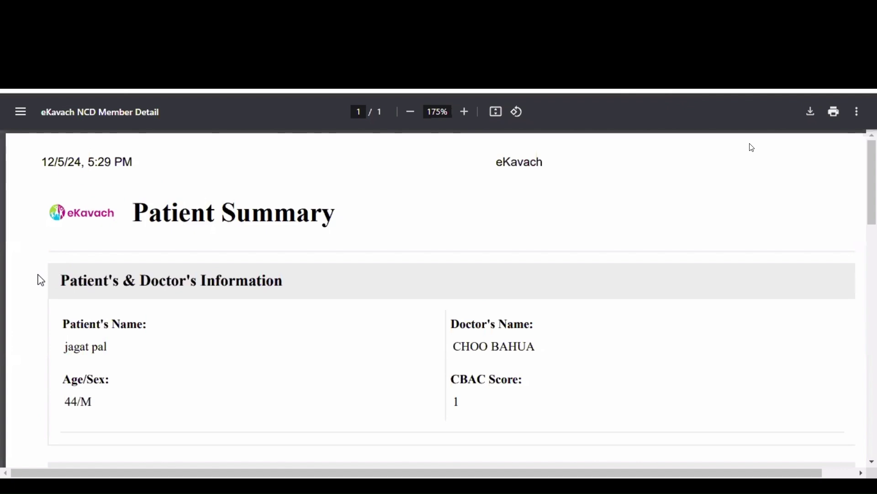
pyautogui.scroll(-3, 39, 279)
pyautogui.scroll(-8, 41, 280)
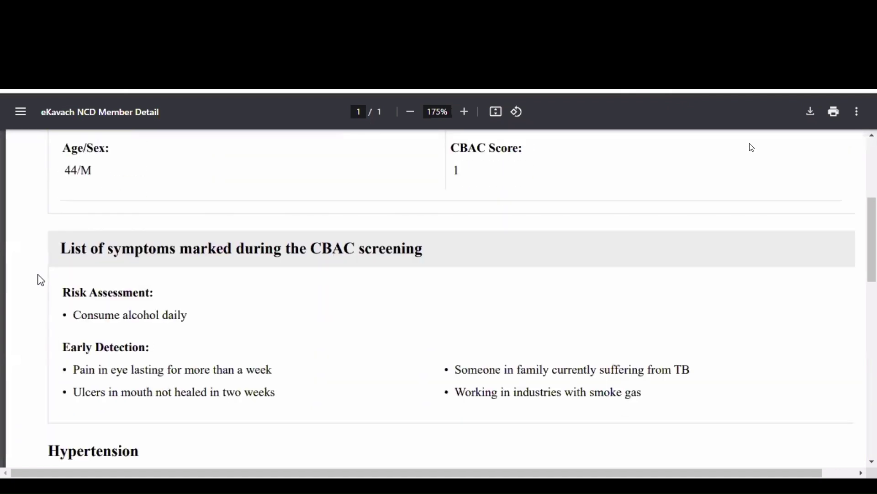
pyautogui.scroll(-1, 41, 281)
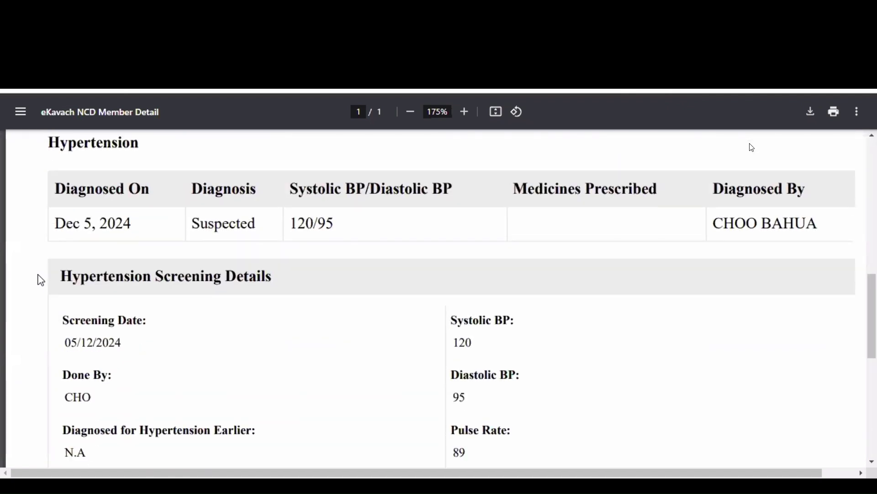
pyautogui.scroll(-4, 41, 281)
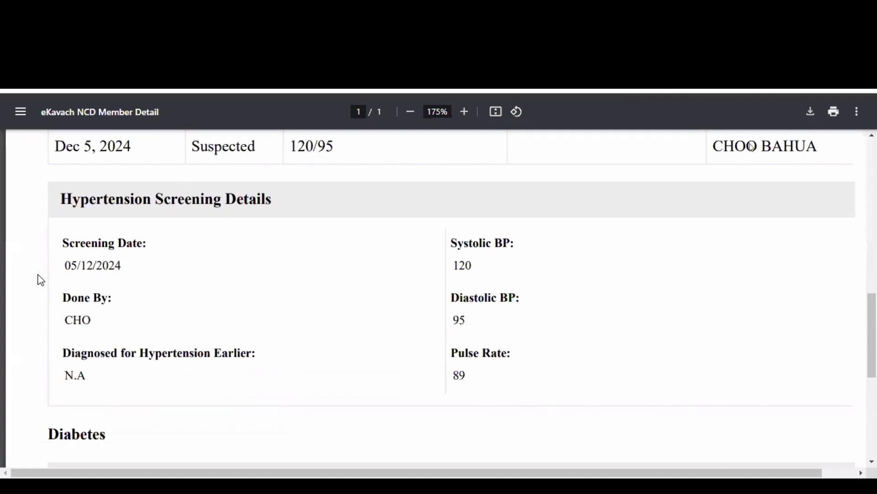
pyautogui.scroll(-5, 41, 280)
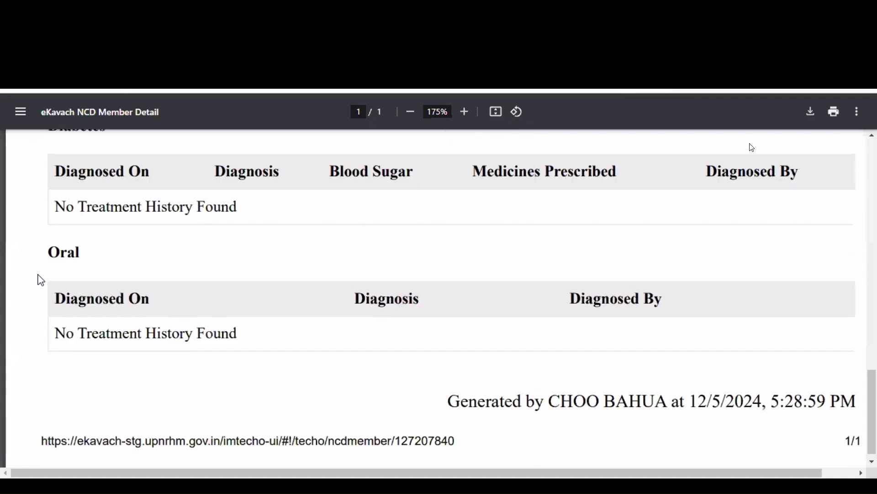
pyautogui.scroll(20, 41, 280)
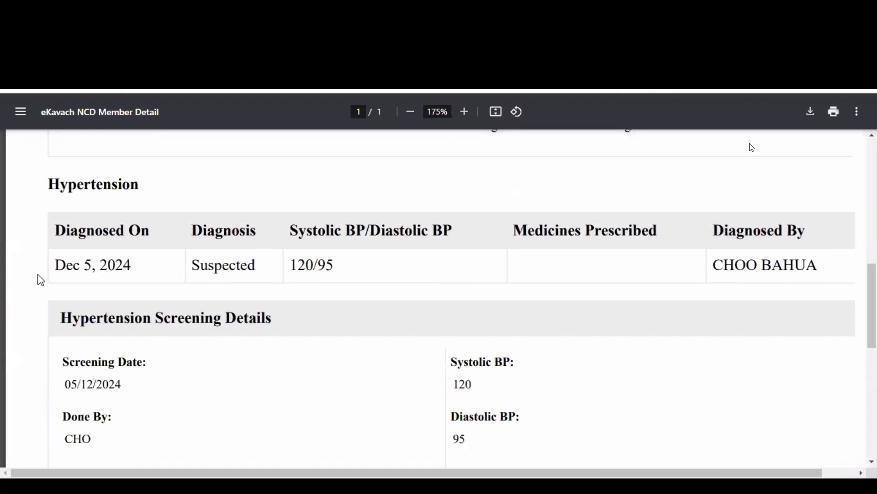
pyautogui.scroll(1, 41, 280)
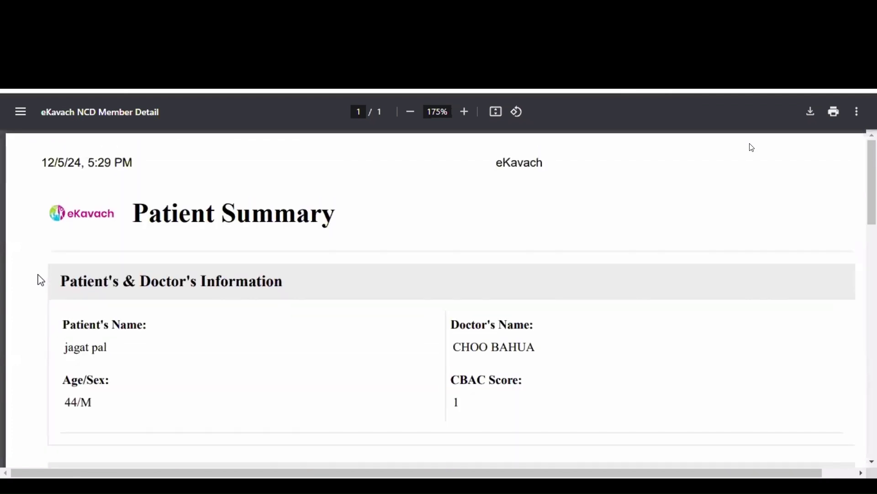